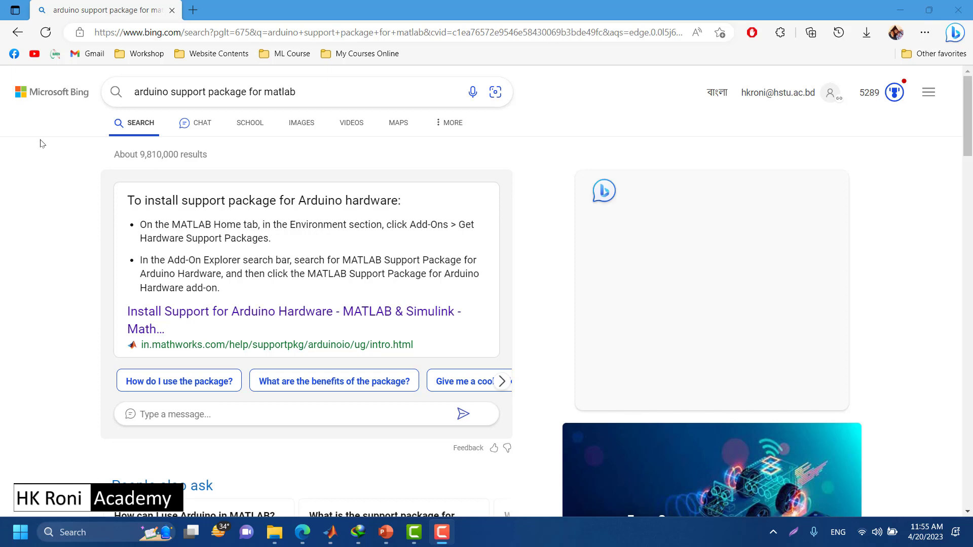
- Select the Bing search query and scroll to the MathWorks File Exchange Arduino support package result
{"action": "left_click", "coordinate": [311, 94]}
{"action": "left_click", "coordinate": [136, 92]}
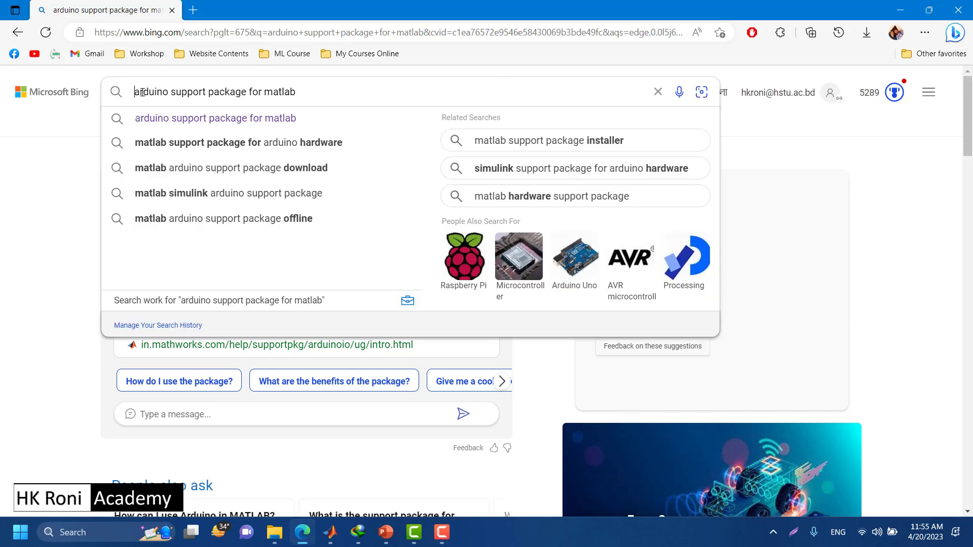
{"action": "left_click_drag", "start_coordinate": [136, 92], "coordinate": [313, 89]}
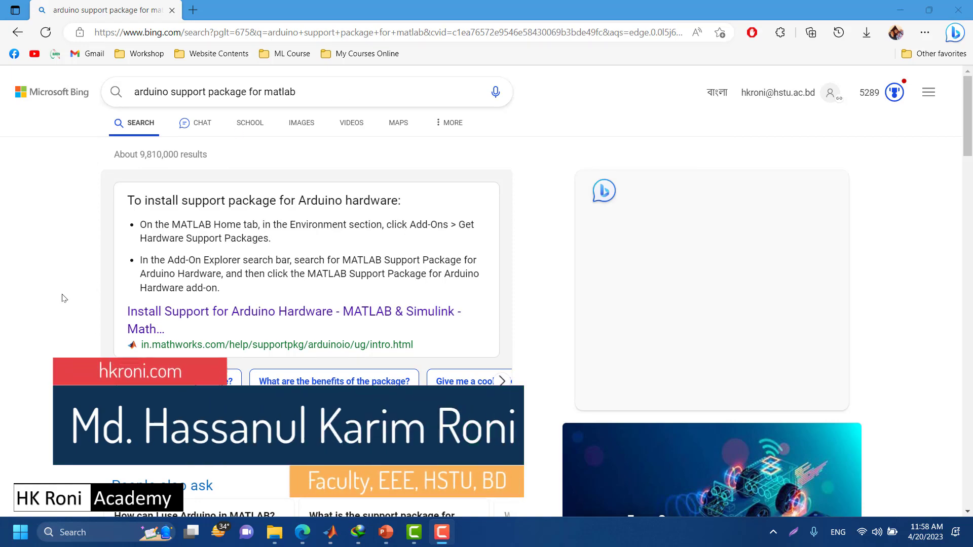
{"action": "scroll", "coordinate": [61, 298], "scroll_direction": "down", "scroll_amount": 9}
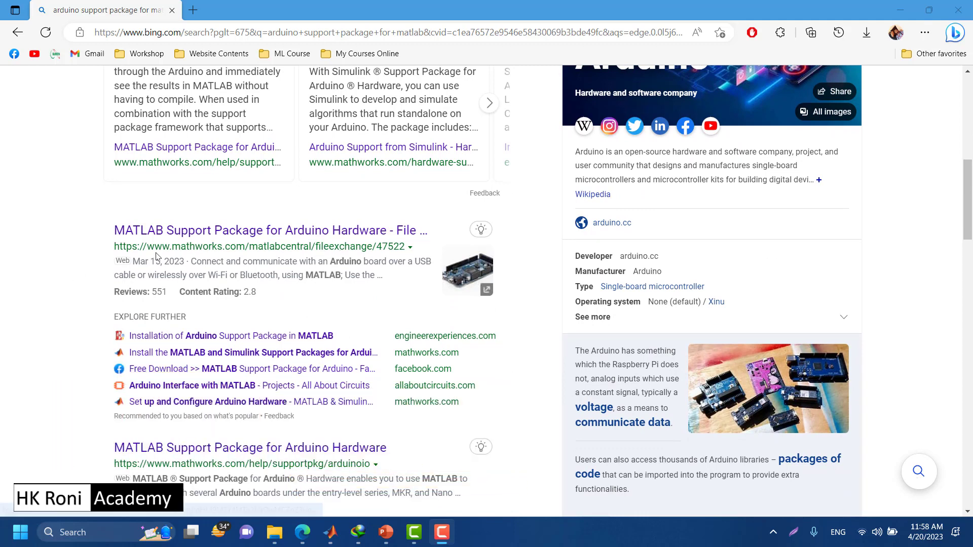
- Open the MATLAB Support Package for Arduino Hardware File Exchange page and request its download
{"action": "left_click", "coordinate": [318, 234]}
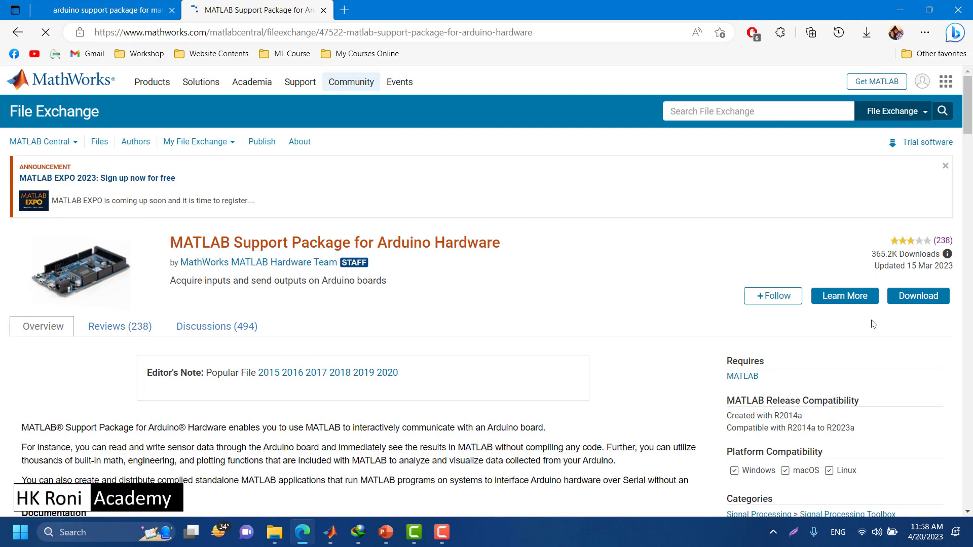
{"action": "left_click", "coordinate": [918, 300]}
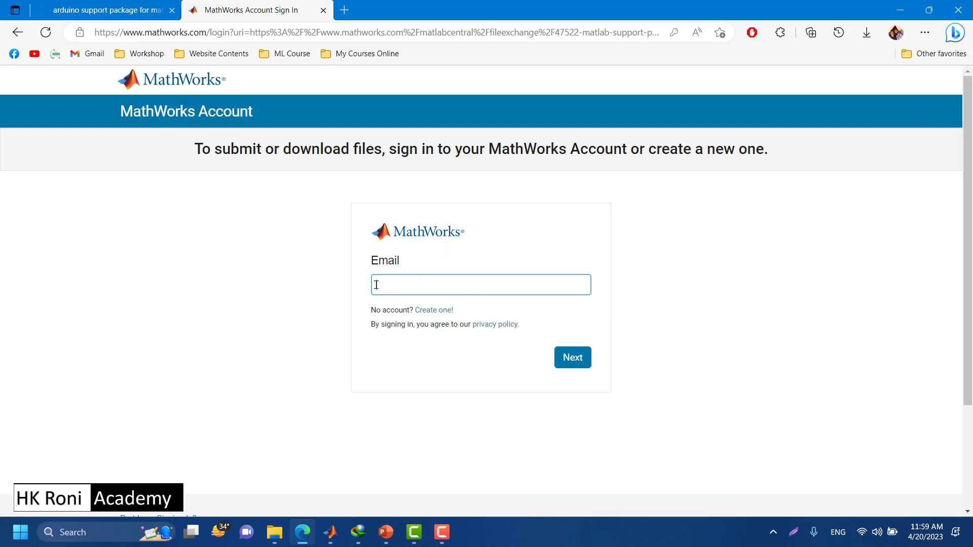
- Sign in to the MathWorks Account with the account e-mail and saved password
{"action": "left_click", "coordinate": [436, 311]}
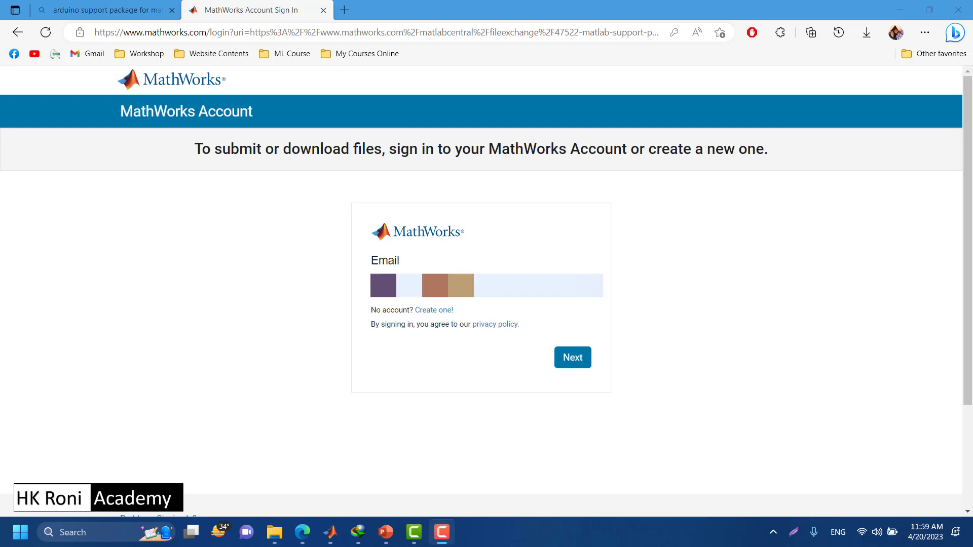
{"action": "left_click", "coordinate": [568, 359]}
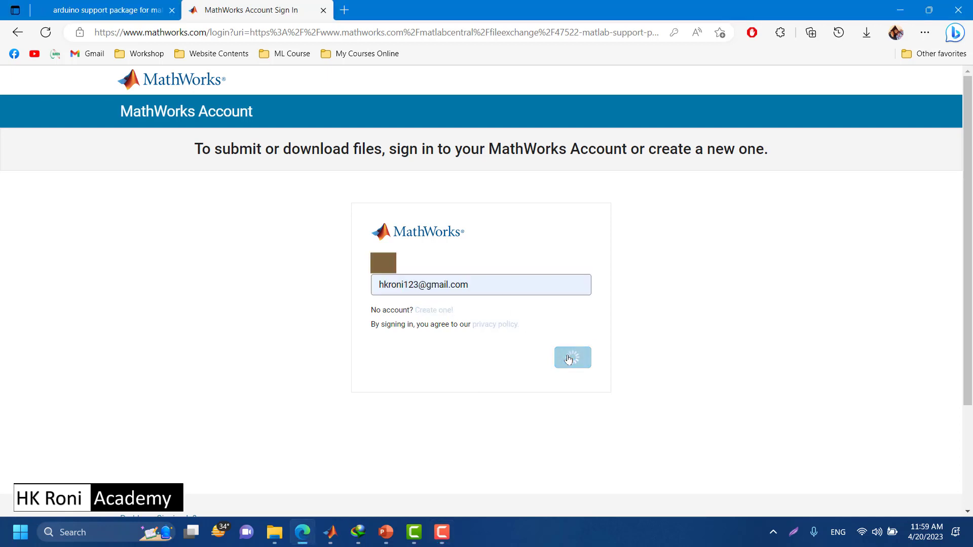
{"action": "left_click", "coordinate": [432, 306]}
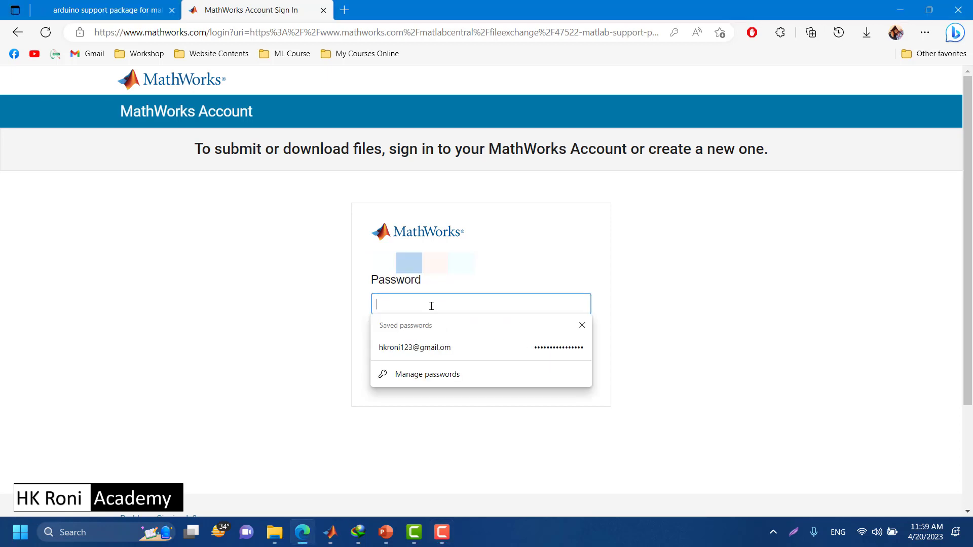
{"action": "left_click", "coordinate": [444, 350]}
{"action": "left_click", "coordinate": [579, 381]}
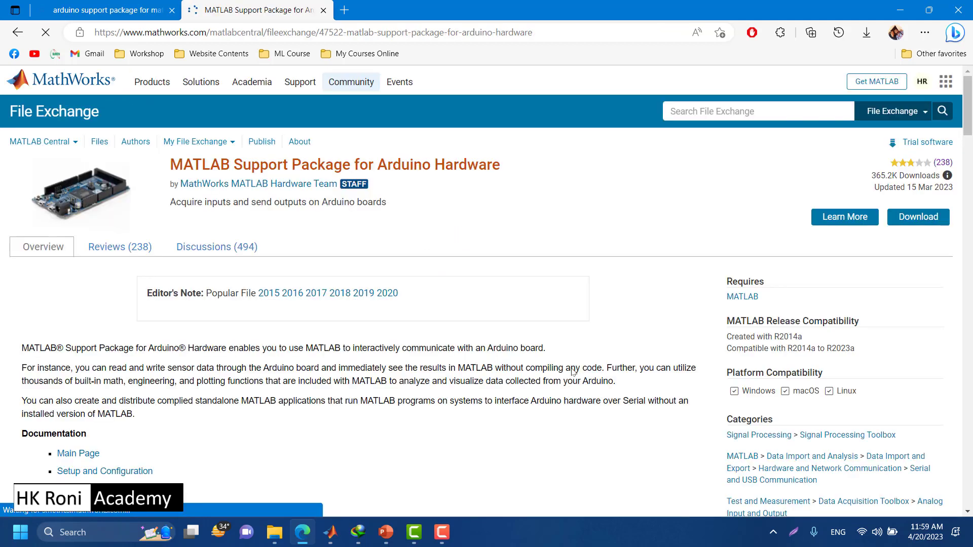
- Download arduinoio.mlpkginstall and show it in the Downloads folder in File Explorer
{"action": "scroll", "coordinate": [515, 273], "scroll_direction": "down", "scroll_amount": 1}
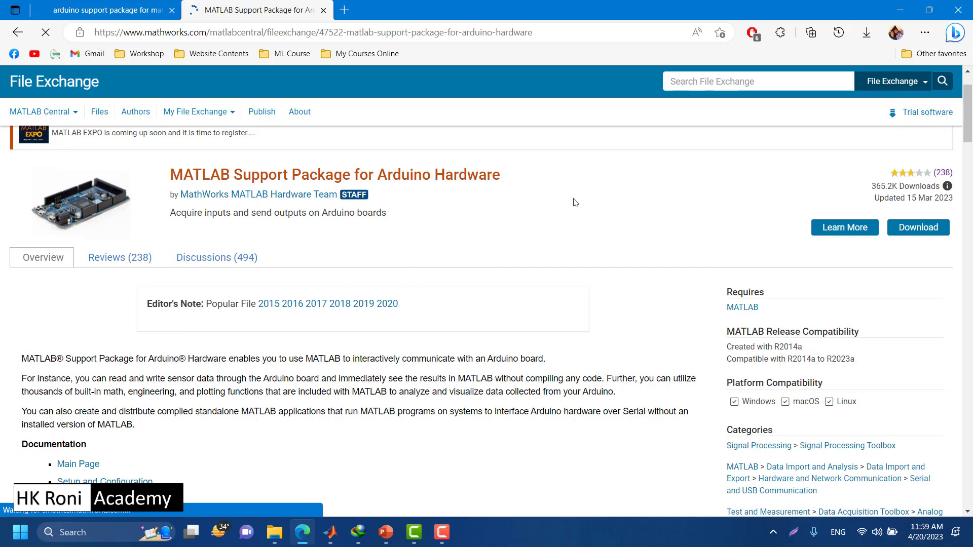
{"action": "left_click", "coordinate": [918, 227]}
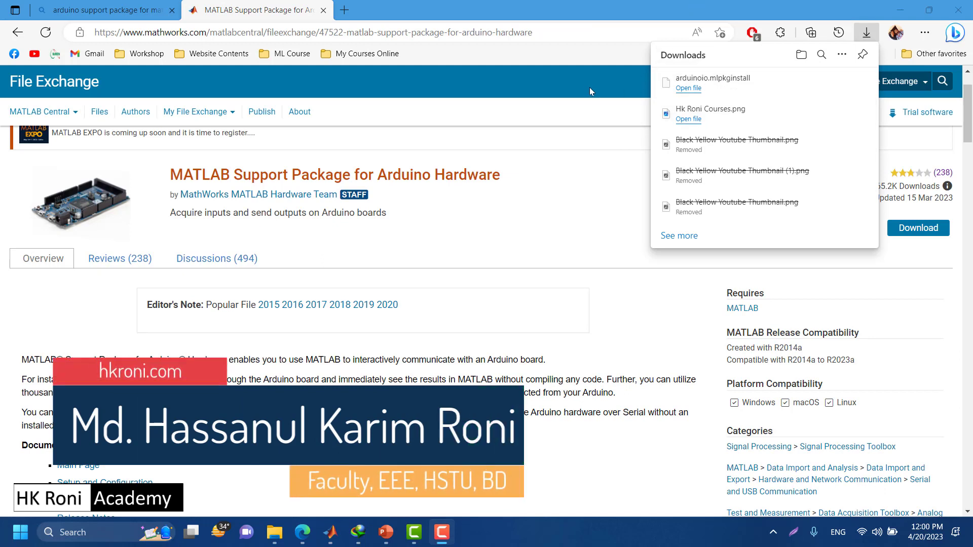
{"action": "double_click", "coordinate": [697, 19]}
{"action": "double_click", "coordinate": [870, 66]}
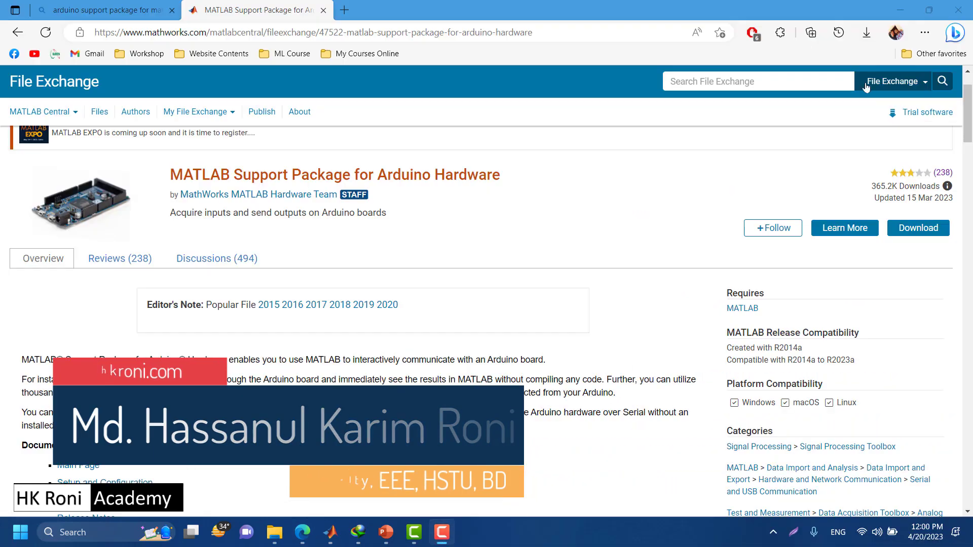
{"action": "left_click", "coordinate": [867, 32]}
{"action": "left_click", "coordinate": [824, 84]}
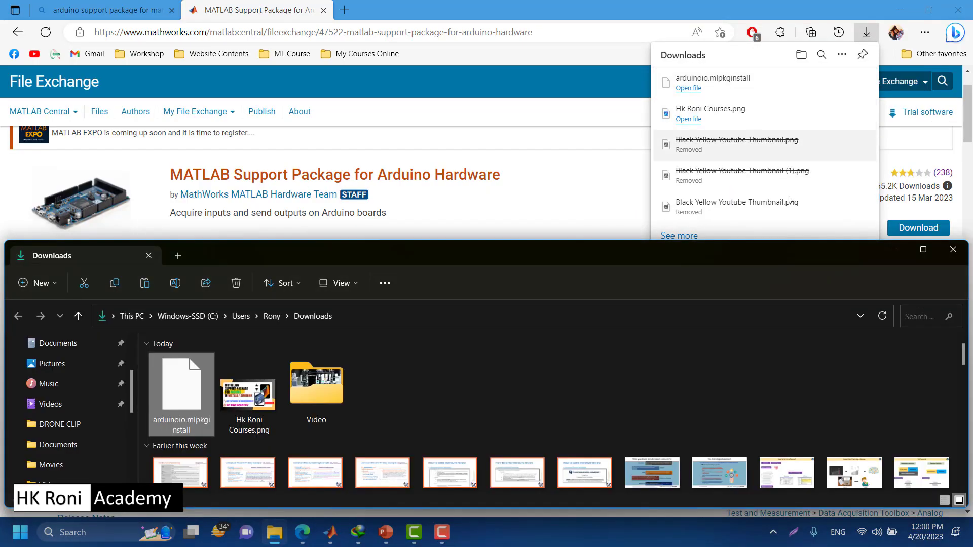
- Minimize the browser and drag arduinoio.mlpkginstall into the MATLAB Command Window to install it
{"action": "left_click", "coordinate": [900, 10]}
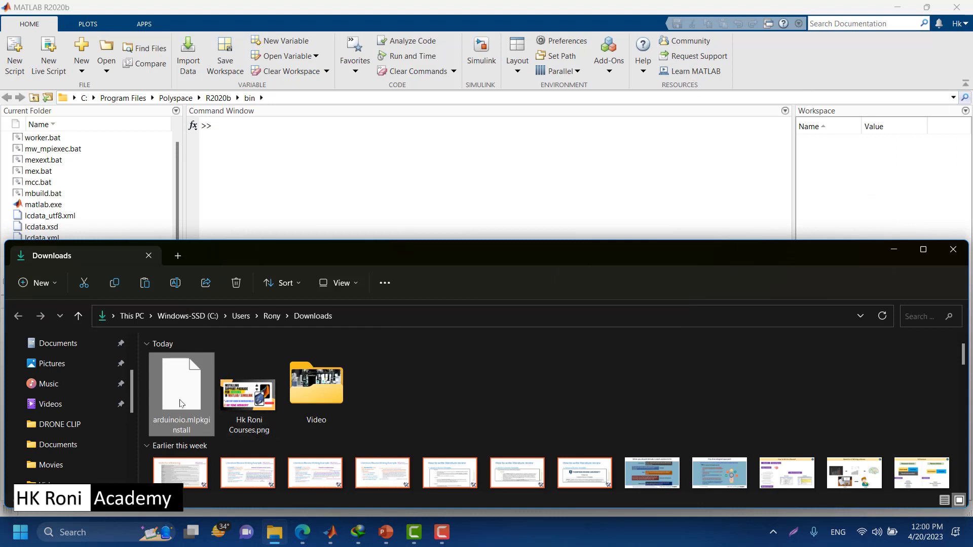
{"action": "left_click_drag", "start_coordinate": [183, 404], "coordinate": [314, 189]}
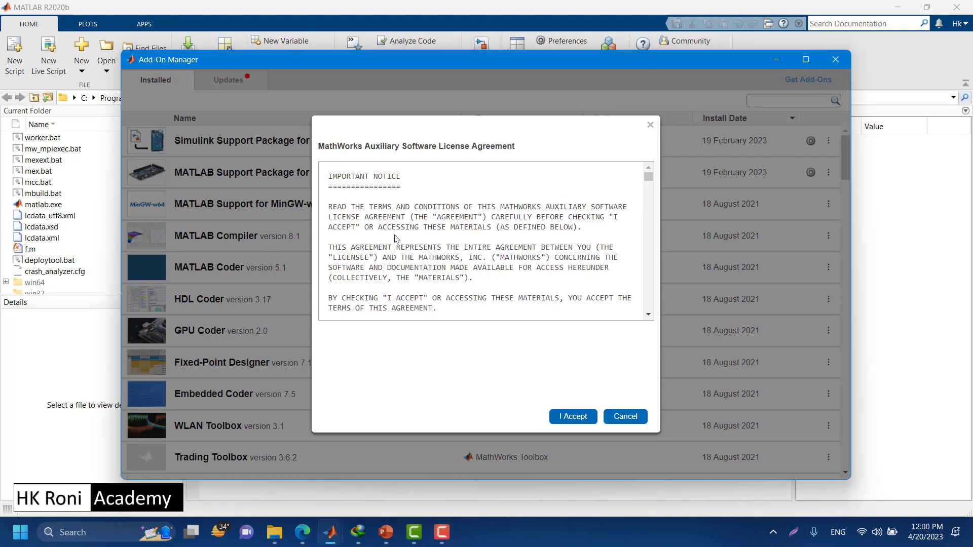
- Accept the license agreement, review the third-party software list, and start the installation
{"action": "left_click", "coordinate": [575, 423]}
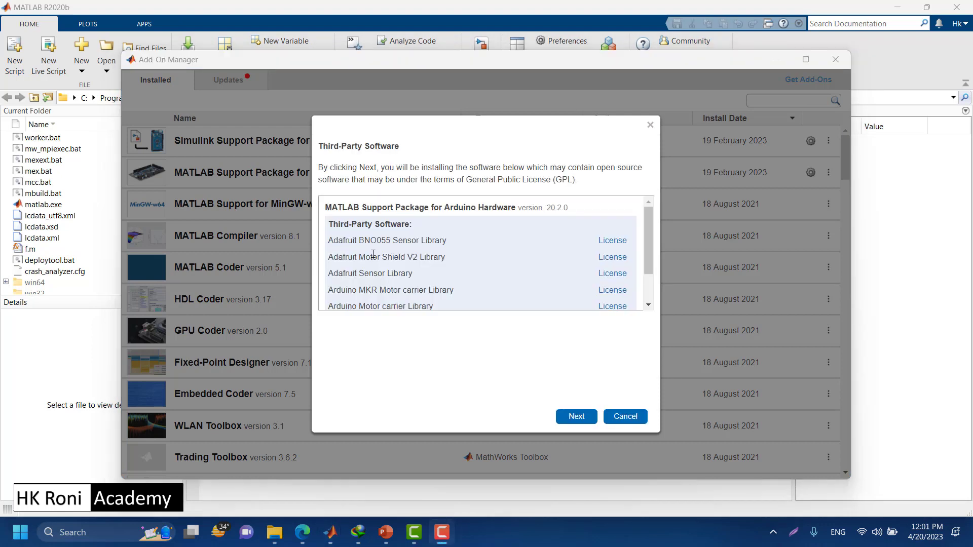
{"action": "scroll", "coordinate": [375, 240], "scroll_direction": "down", "scroll_amount": 2}
{"action": "scroll", "coordinate": [375, 244], "scroll_direction": "up", "scroll_amount": 2}
{"action": "scroll", "coordinate": [368, 250], "scroll_direction": "down", "scroll_amount": 1}
{"action": "scroll", "coordinate": [368, 249], "scroll_direction": "up", "scroll_amount": 2}
{"action": "scroll", "coordinate": [482, 277], "scroll_direction": "down", "scroll_amount": 2}
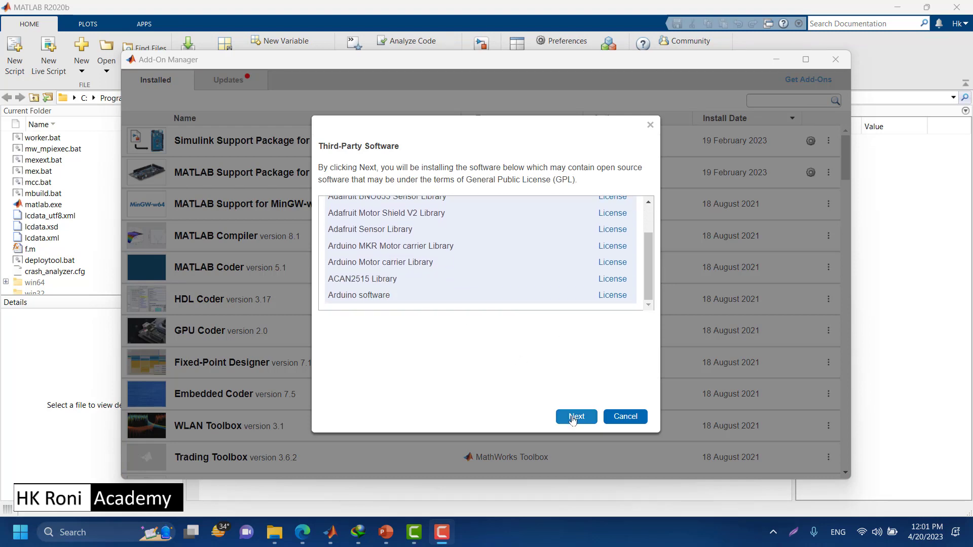
{"action": "left_click", "coordinate": [576, 417]}
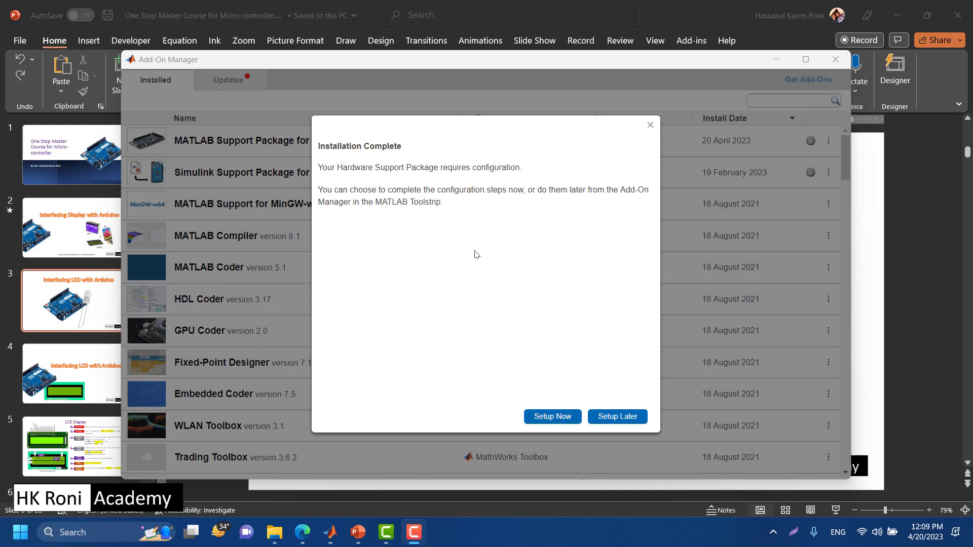
- Postpone the support package configuration with Setup Later
{"action": "left_click", "coordinate": [617, 419]}
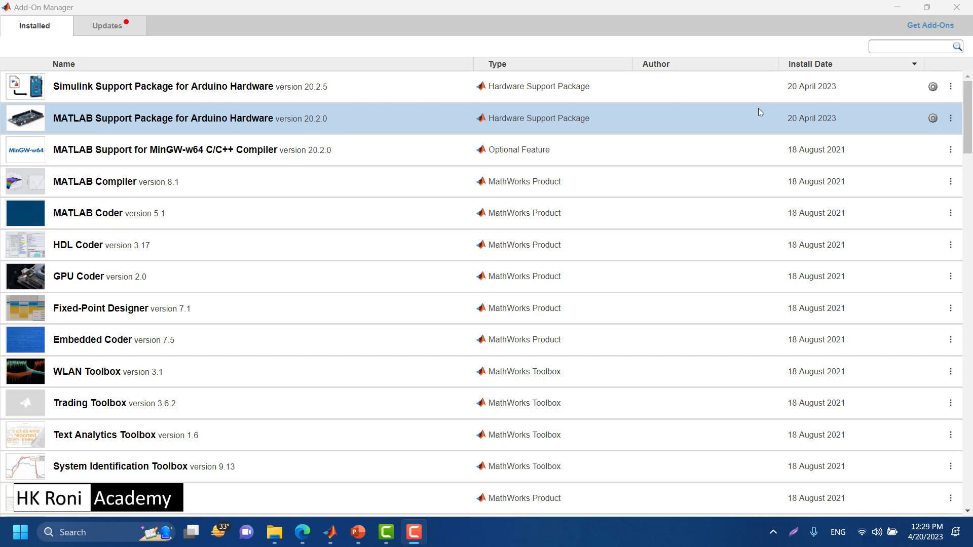
- Launch Hardware Setup for the MATLAB Arduino package and continue past the USB driver step
{"action": "left_click", "coordinate": [950, 118]}
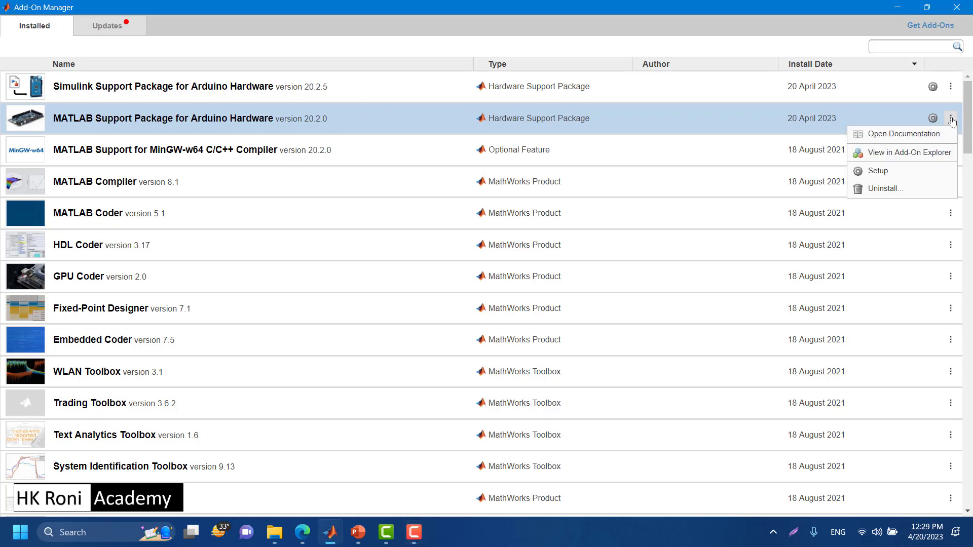
{"action": "left_click", "coordinate": [885, 172]}
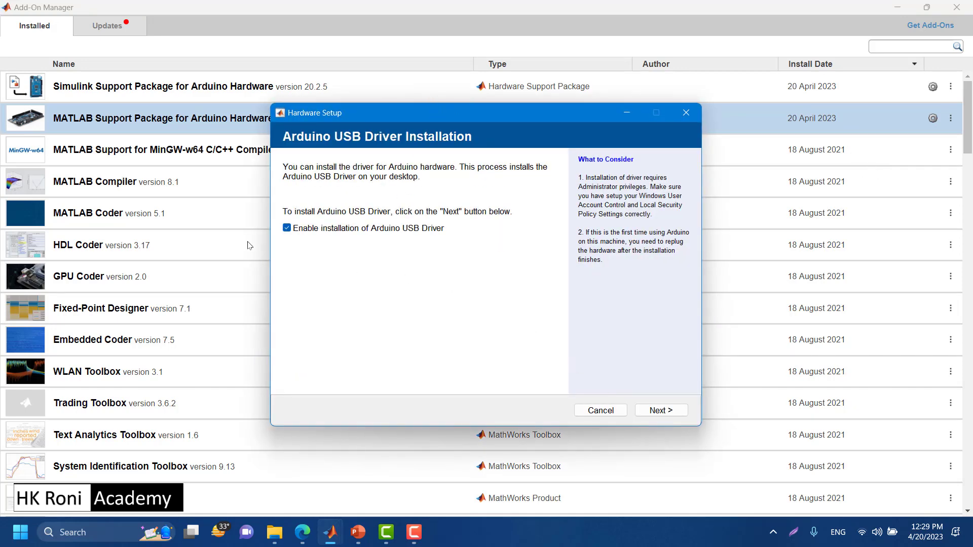
{"action": "left_click", "coordinate": [653, 410]}
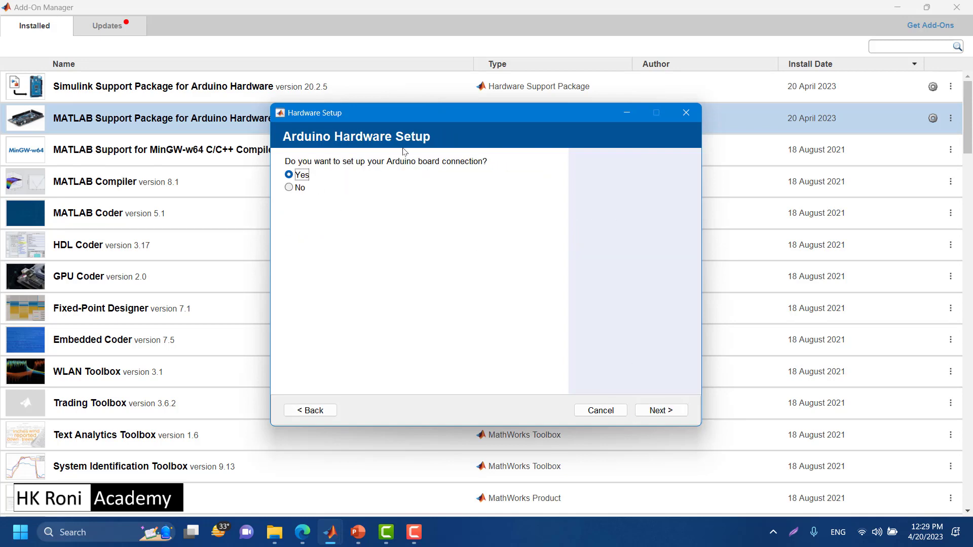
{"action": "left_click", "coordinate": [659, 411]}
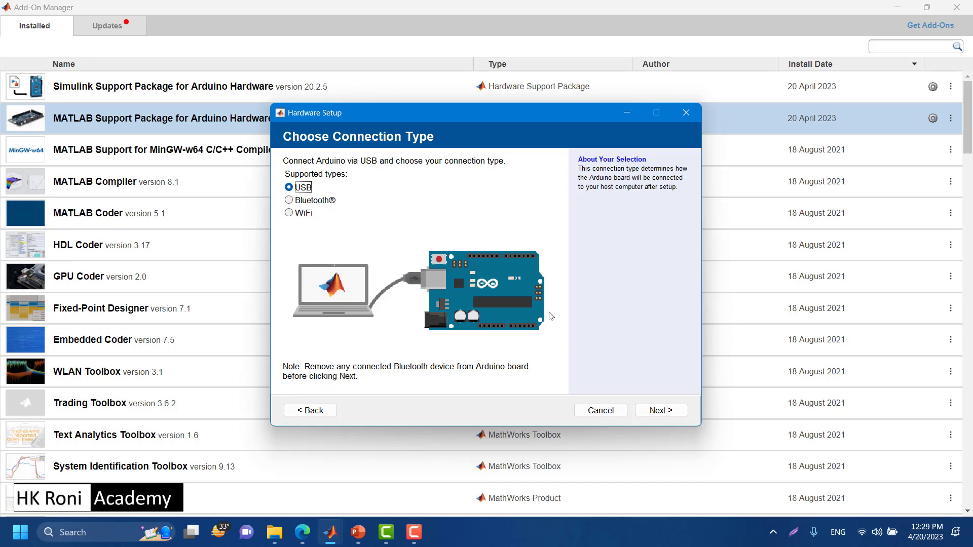
- Keep the USB connection and select the Mega2560 board for the server upload
{"action": "left_click", "coordinate": [665, 411]}
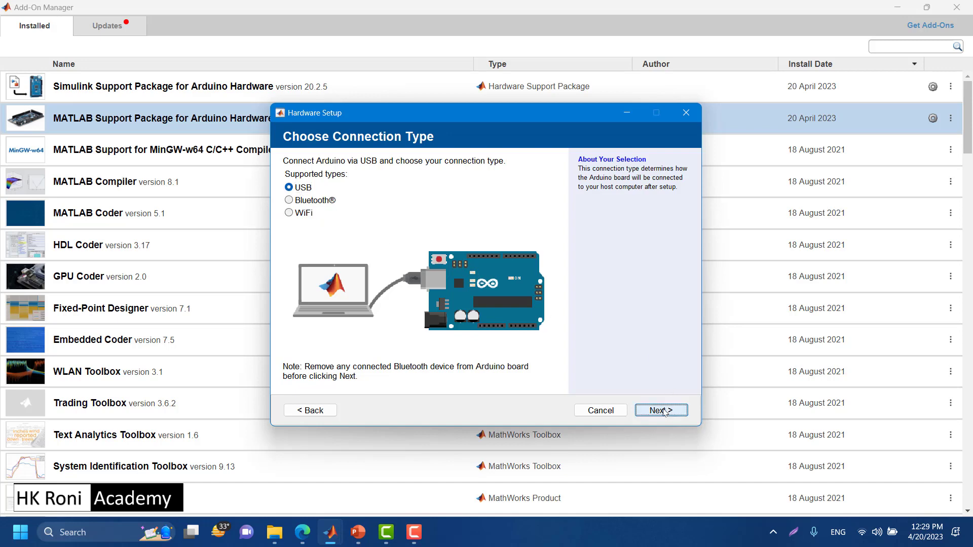
{"action": "left_click", "coordinate": [328, 189]}
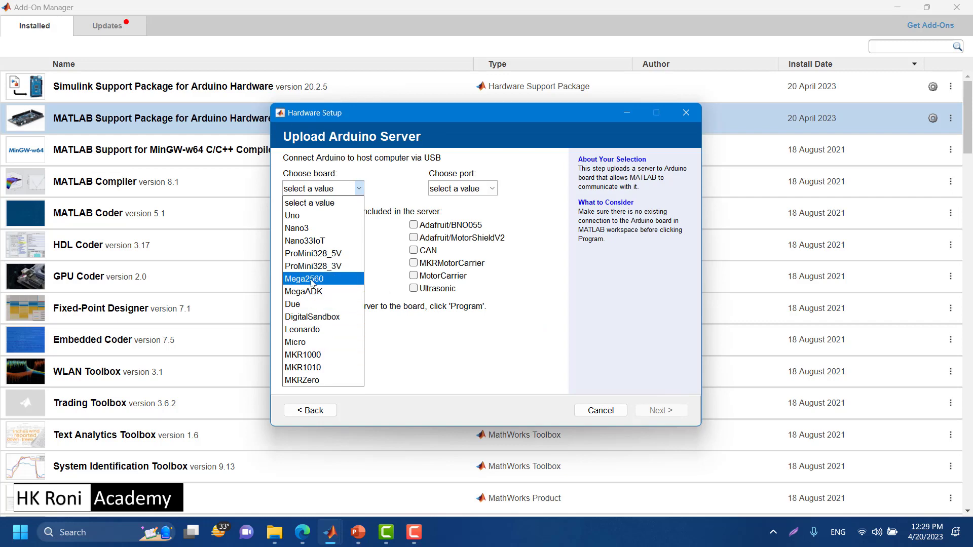
{"action": "left_click", "coordinate": [312, 279]}
{"action": "left_click", "coordinate": [482, 189]}
{"action": "left_click", "coordinate": [482, 188]}
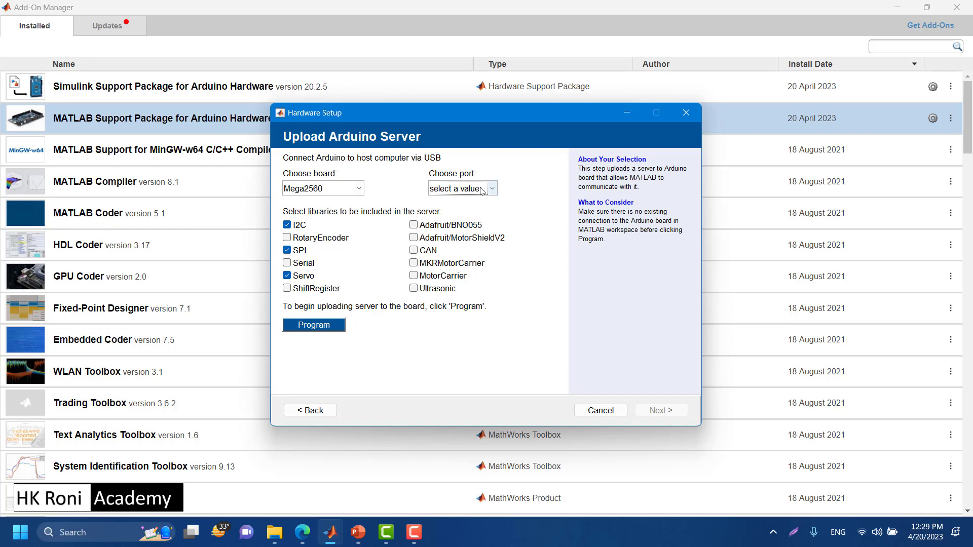
{"action": "left_click", "coordinate": [482, 190]}
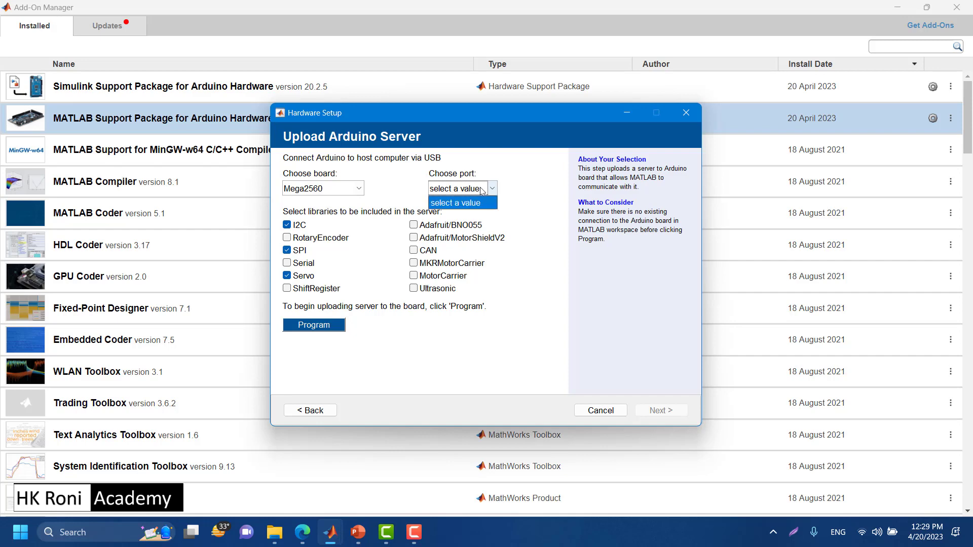
{"action": "left_click", "coordinate": [471, 202]}
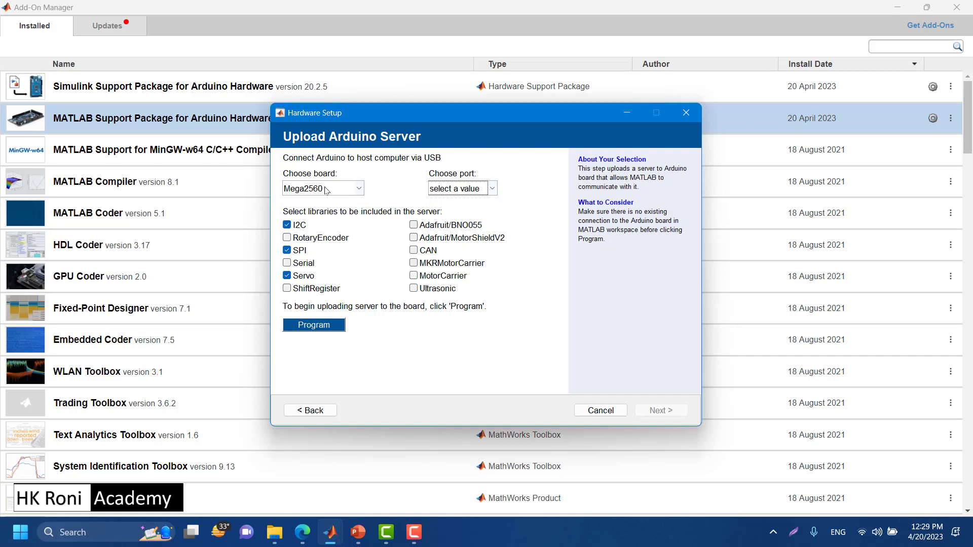
- Choose port COM5 and upload the server with I2C, SPI and Servo libraries
{"action": "left_click", "coordinate": [309, 411]}
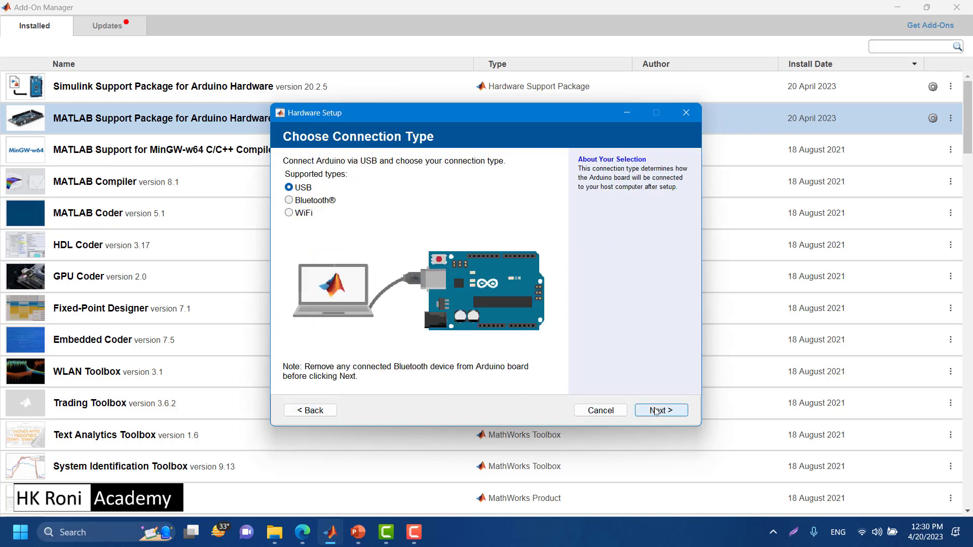
{"action": "left_click", "coordinate": [655, 410]}
{"action": "left_click", "coordinate": [491, 188]}
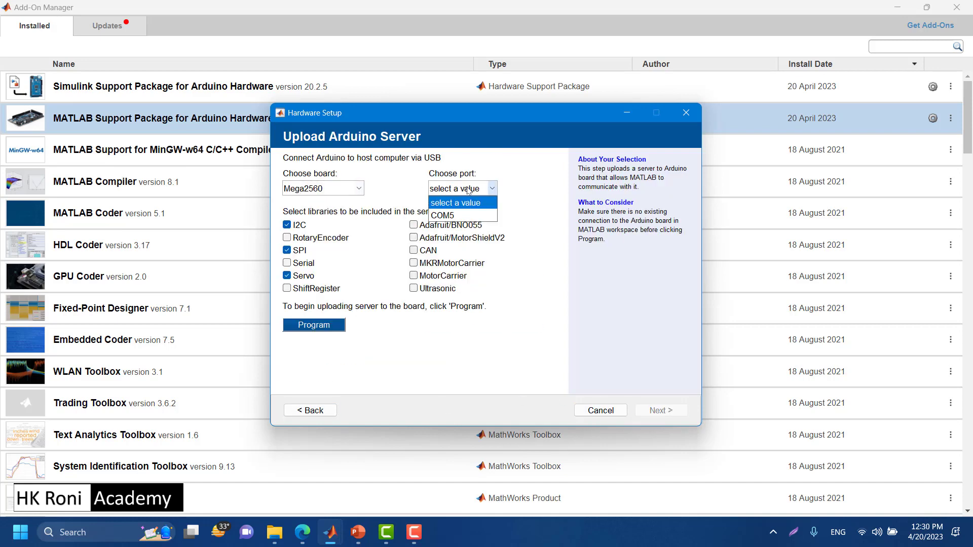
{"action": "left_click", "coordinate": [456, 217]}
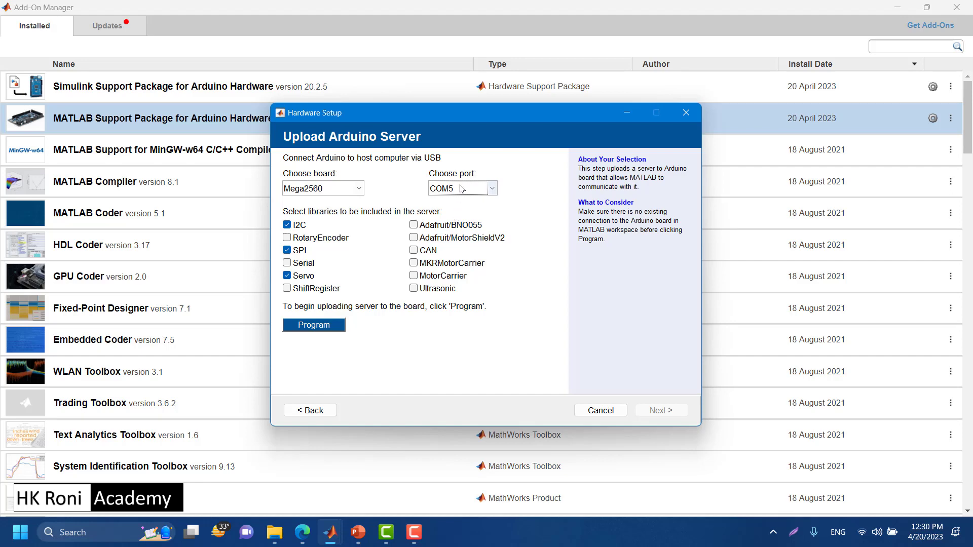
{"action": "left_click", "coordinate": [314, 327]}
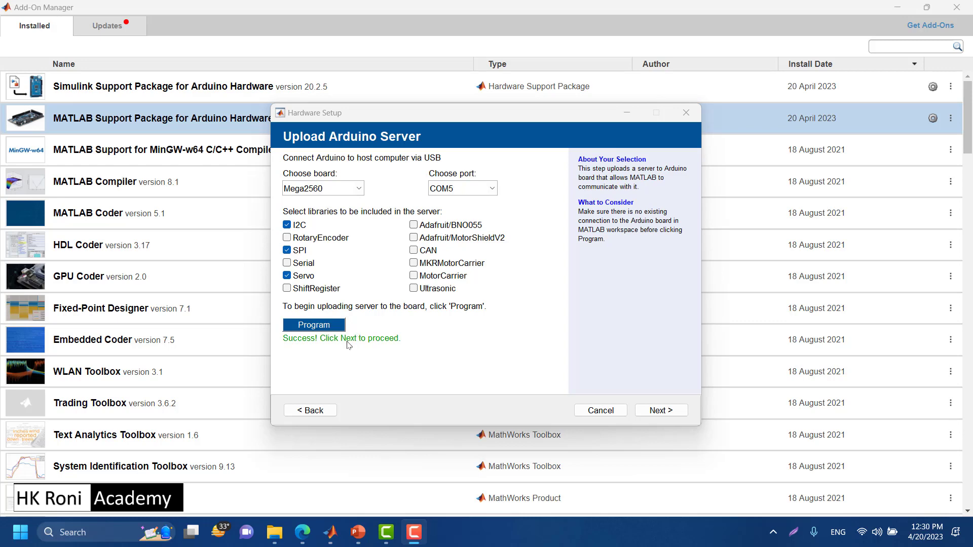
- Step through the Arduino connection test and finish setup with support package examples shown
{"action": "left_click", "coordinate": [666, 411]}
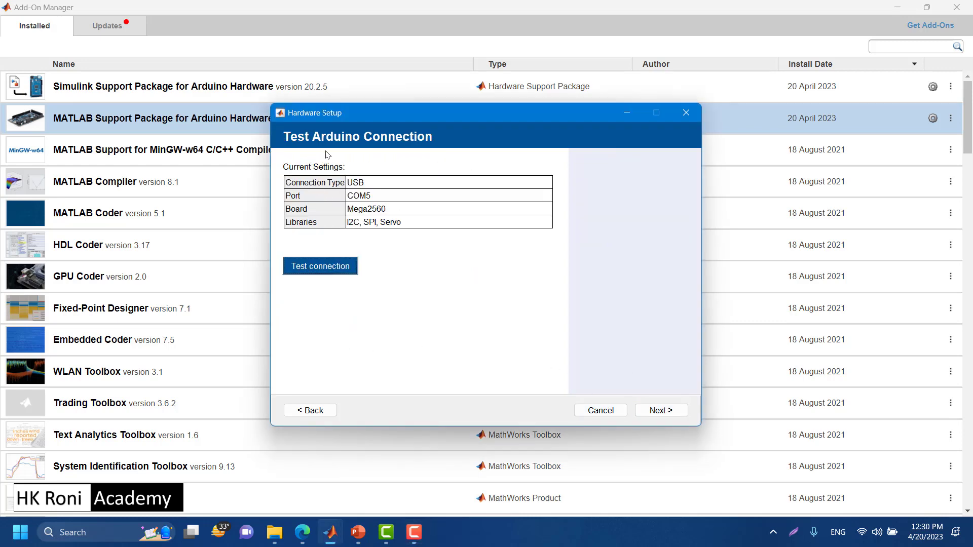
{"action": "left_click", "coordinate": [660, 411]}
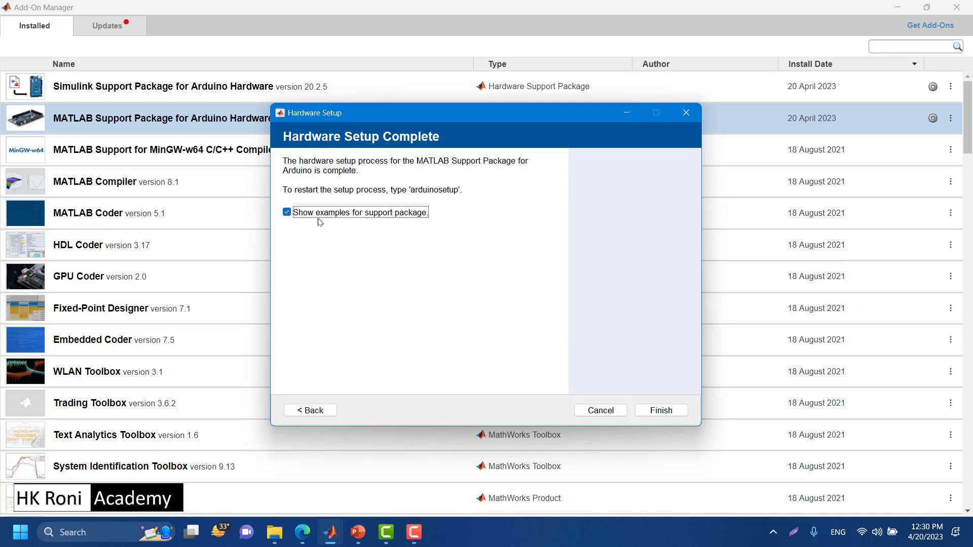
{"action": "left_click", "coordinate": [663, 412]}
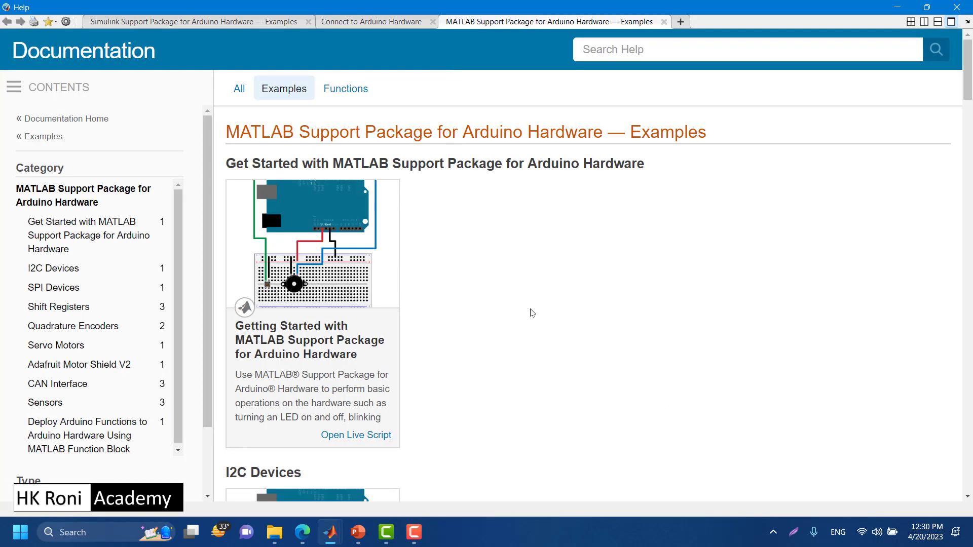
- Open the 'Getting Started with MATLAB Support Package for Arduino Hardware' example
{"action": "scroll", "coordinate": [530, 311], "scroll_direction": "down", "scroll_amount": 5}
{"action": "scroll", "coordinate": [530, 311], "scroll_direction": "up", "scroll_amount": 4}
{"action": "scroll", "coordinate": [531, 310], "scroll_direction": "up", "scroll_amount": 1}
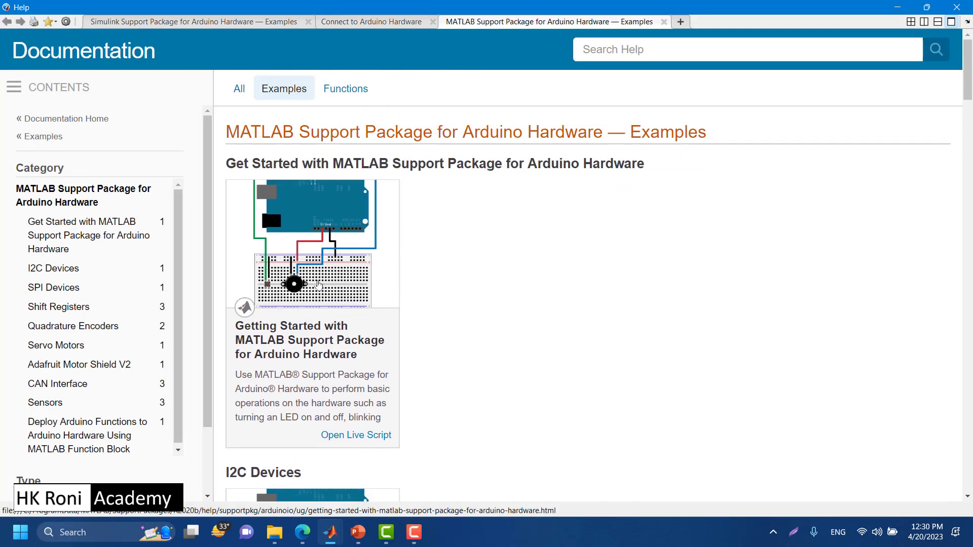
{"action": "left_click", "coordinate": [279, 348]}
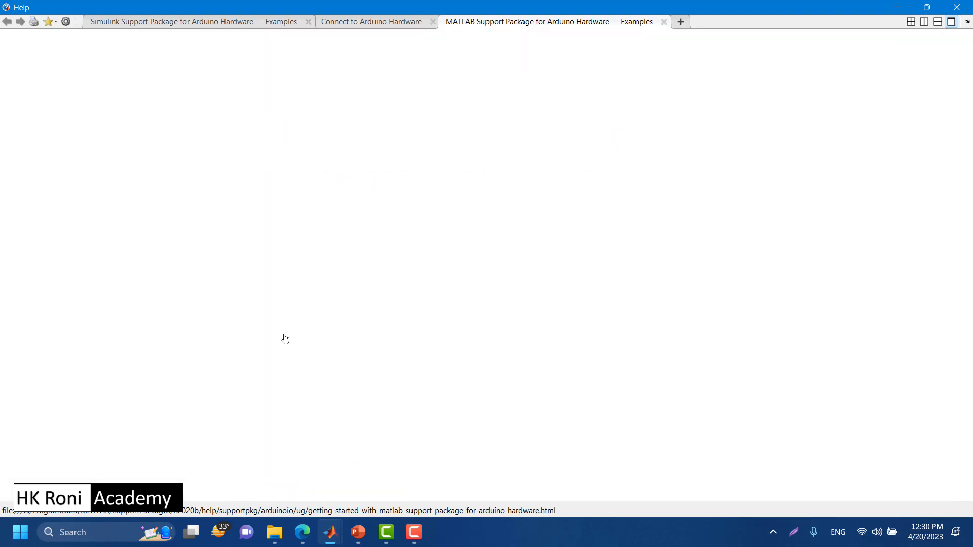
- Scroll to 'Create an arduino object' and select the a = arduino(); code
{"action": "scroll", "coordinate": [326, 275], "scroll_direction": "down", "scroll_amount": 7}
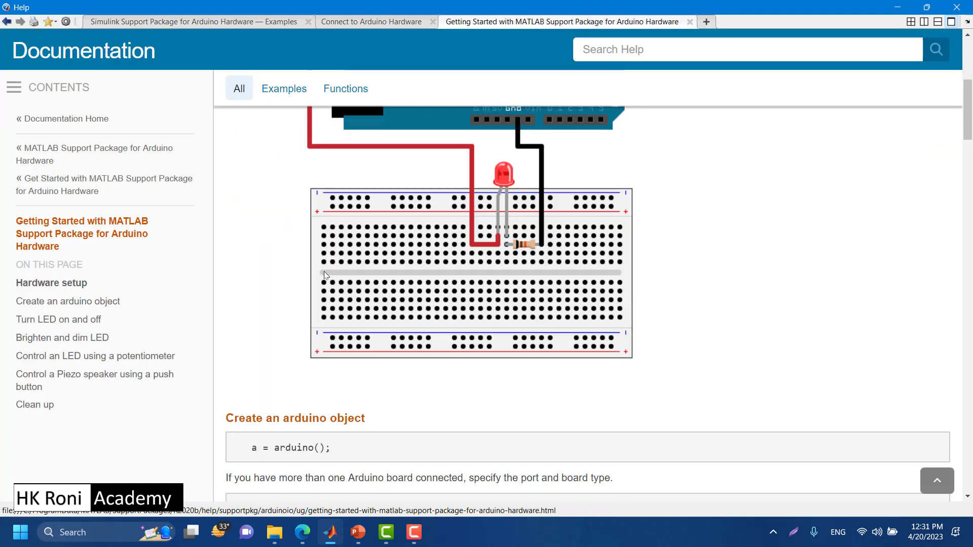
{"action": "scroll", "coordinate": [355, 263], "scroll_direction": "up", "scroll_amount": 7}
{"action": "scroll", "coordinate": [355, 263], "scroll_direction": "down", "scroll_amount": 2}
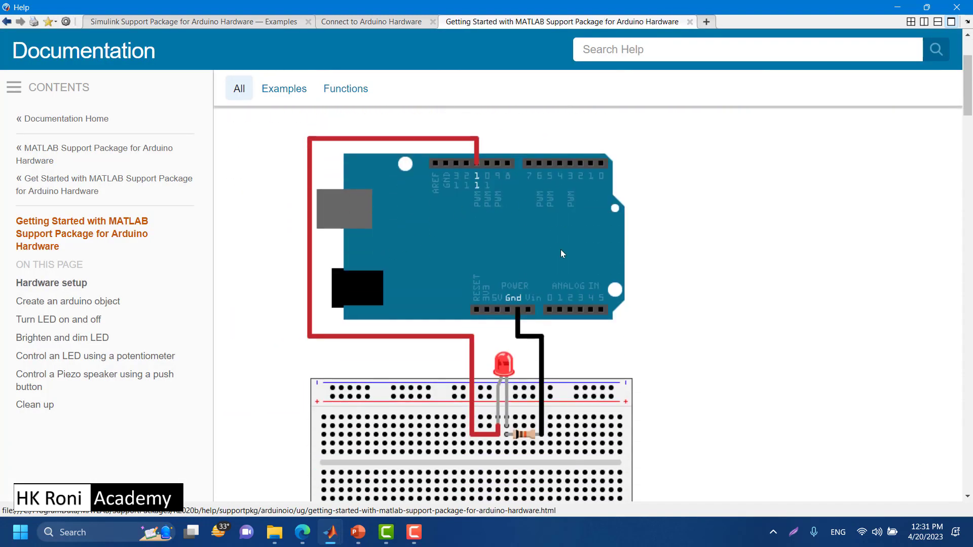
{"action": "scroll", "coordinate": [456, 215], "scroll_direction": "down", "scroll_amount": 2}
{"action": "scroll", "coordinate": [458, 217], "scroll_direction": "down", "scroll_amount": 3}
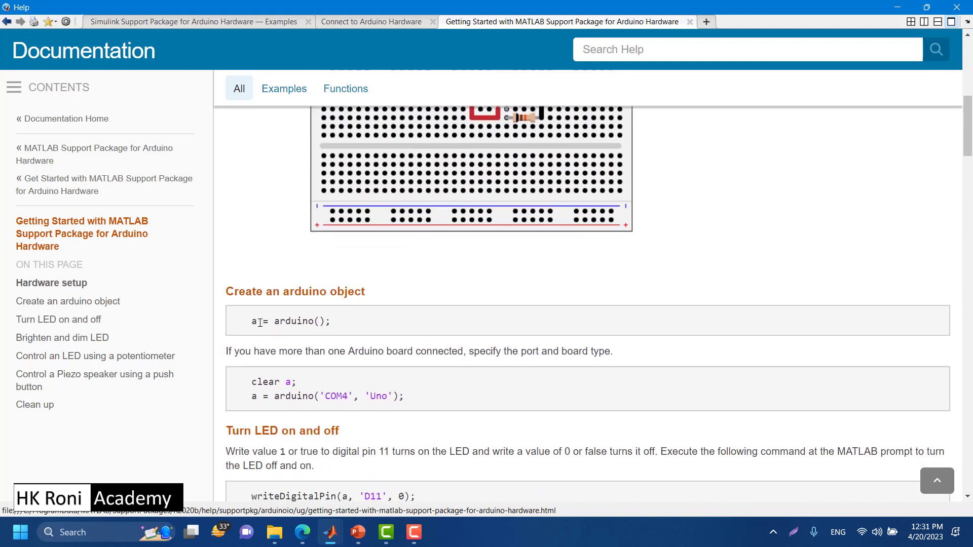
{"action": "left_click_drag", "start_coordinate": [251, 324], "coordinate": [346, 325]}
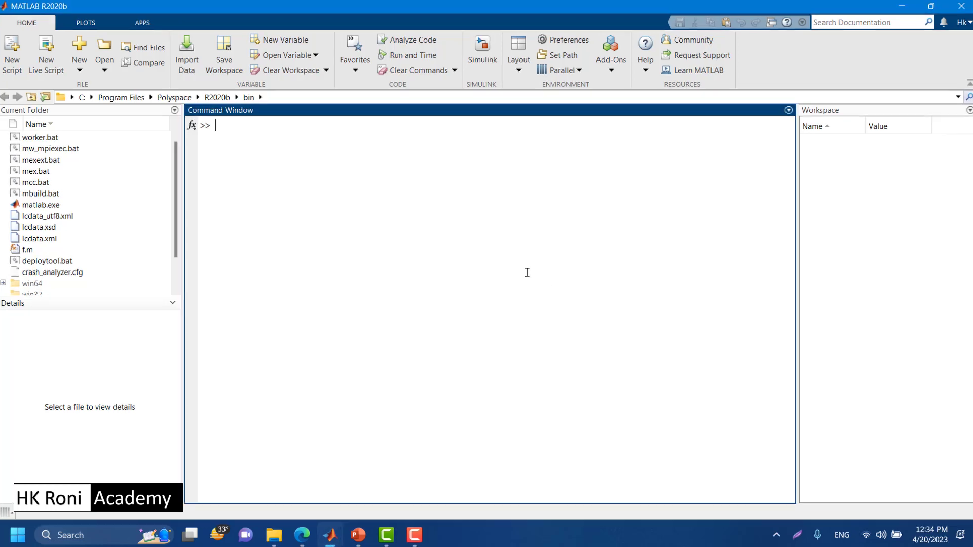
- Paste a = arduino('COM5', 'Mega2560'); and highlight its variable, function, port and board parts
{"action": "type", "text": "a = arduino('COM5', 'Mega2560');"}
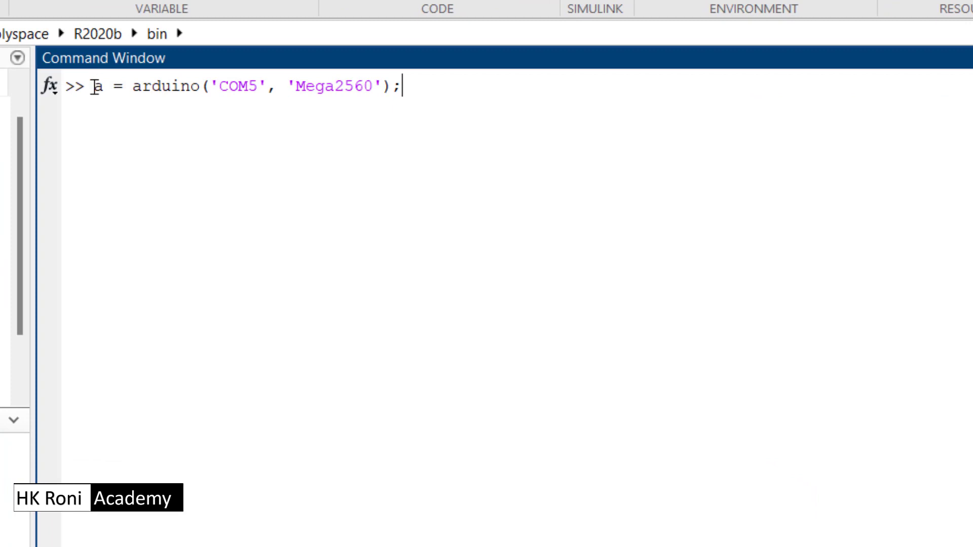
{"action": "double_click", "coordinate": [98, 86]}
{"action": "double_click", "coordinate": [159, 95]}
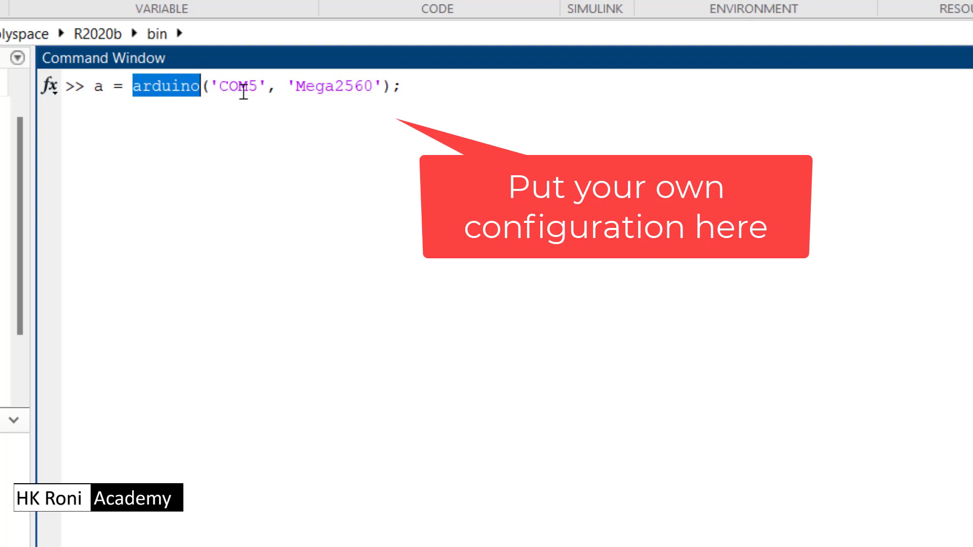
{"action": "double_click", "coordinate": [243, 87]}
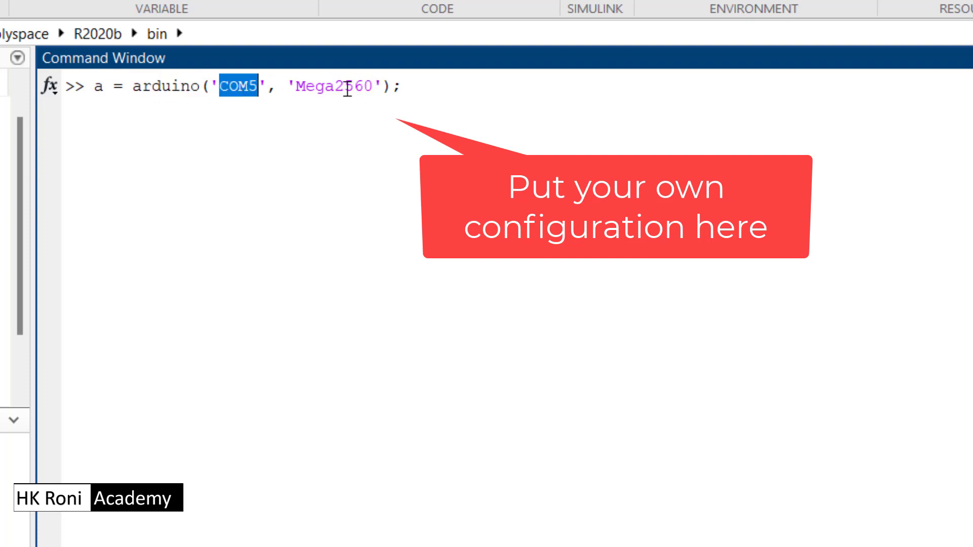
{"action": "double_click", "coordinate": [349, 88]}
{"action": "left_click", "coordinate": [474, 93]}
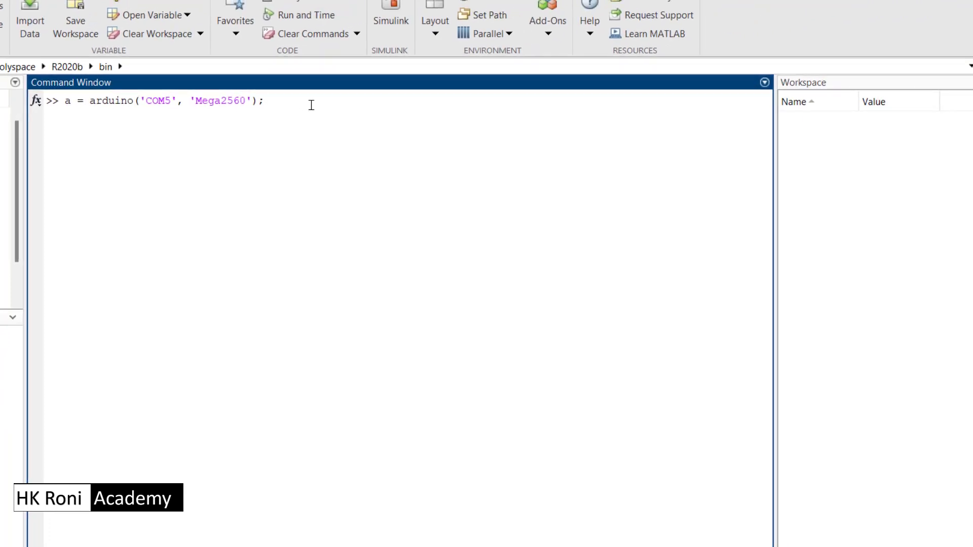
- Run a = arduino('COM5', 'Mega2560') to create the arduino object
{"action": "key", "text": "Return"}
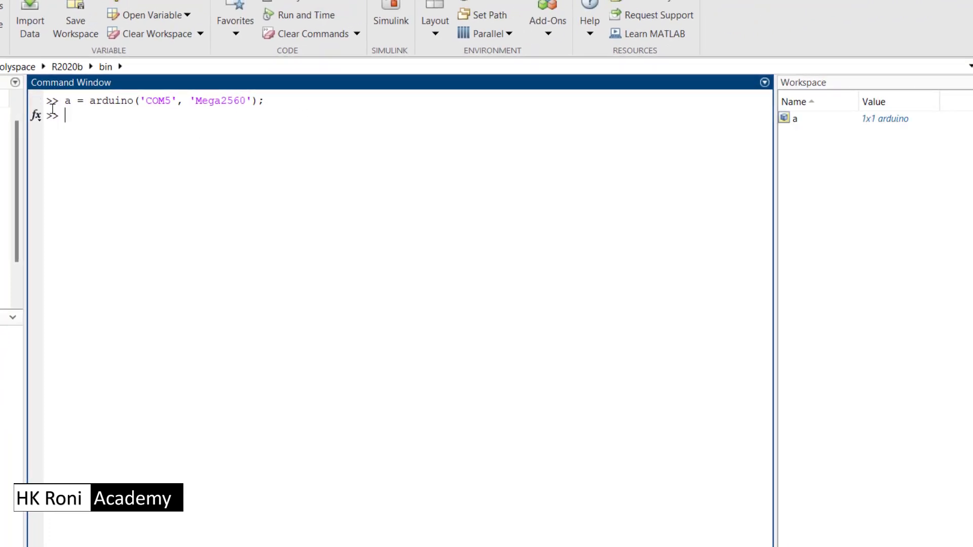
{"action": "double_click", "coordinate": [68, 101]}
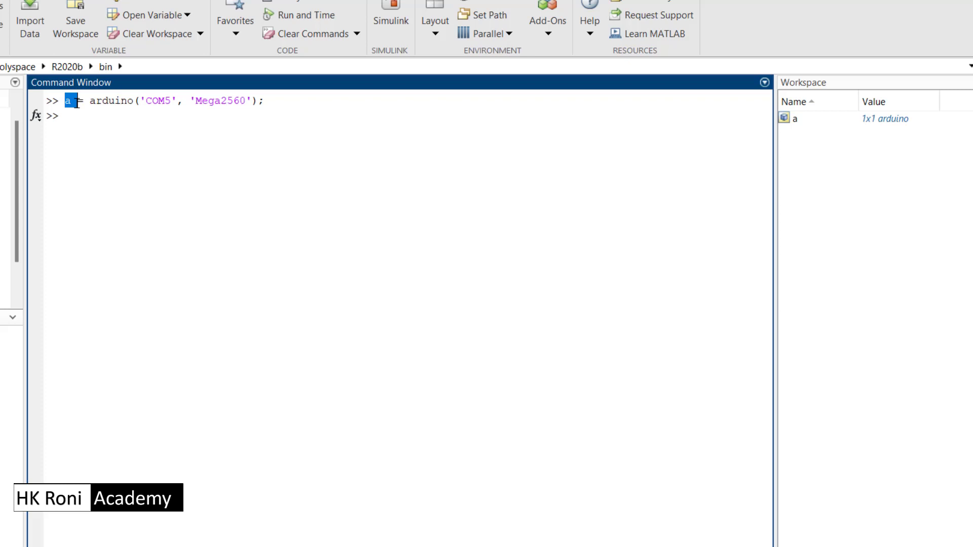
{"action": "double_click", "coordinate": [112, 102]}
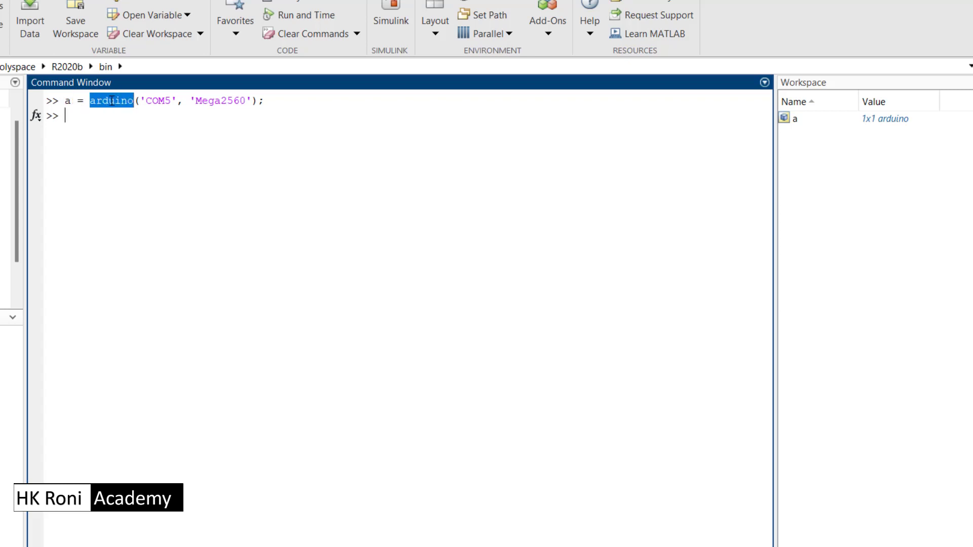
- Inspect variable a in the Variables editor and postpone hardware setup with Setup Later
{"action": "double_click", "coordinate": [884, 118]}
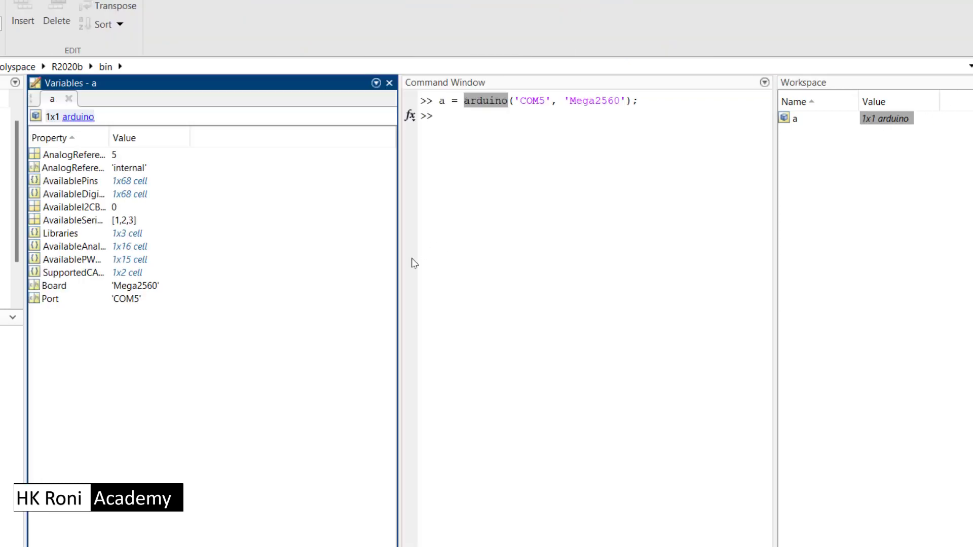
{"action": "left_click_drag", "start_coordinate": [398, 272], "coordinate": [217, 295]}
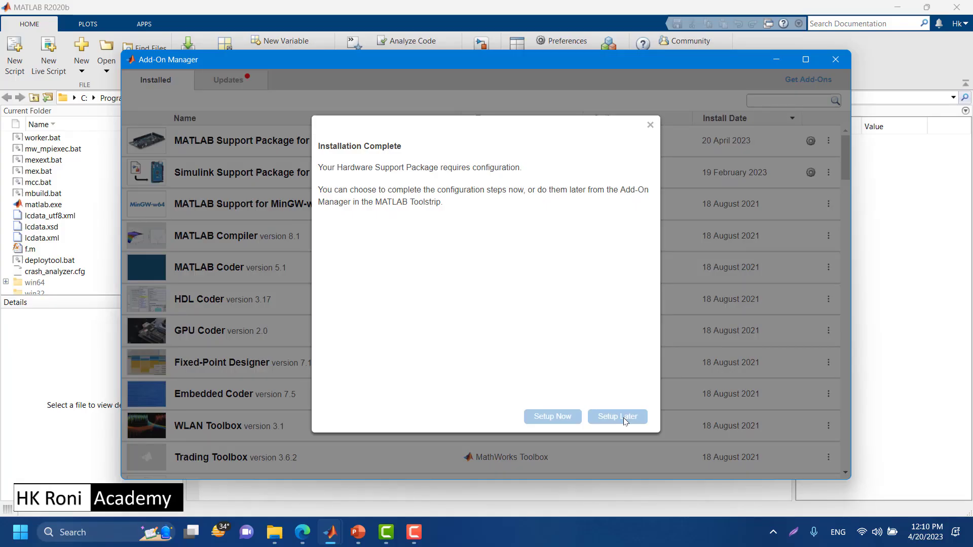
{"action": "left_click", "coordinate": [625, 422]}
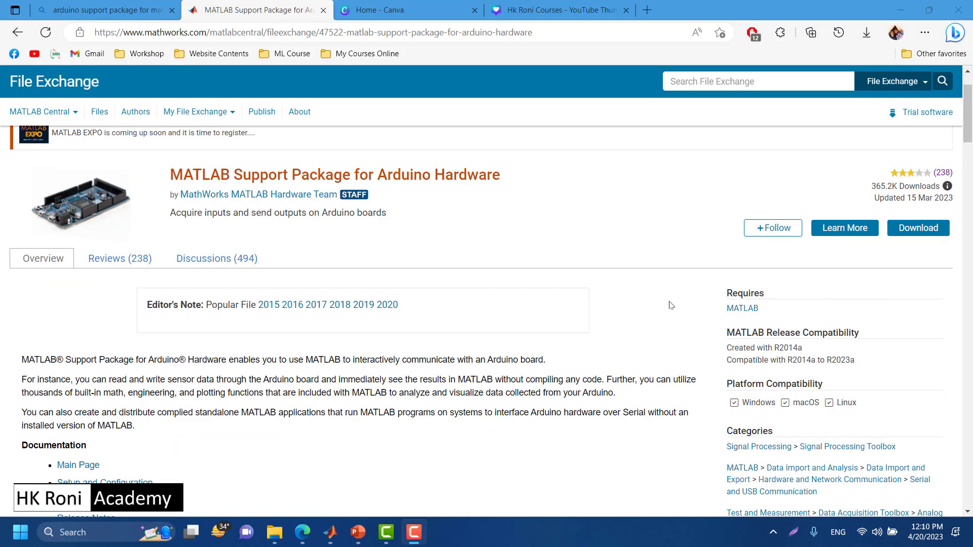
- Search MATLAB Central File Exchange for 'simulink'
{"action": "left_click", "coordinate": [731, 81]}
{"action": "type", "text": "simul"}
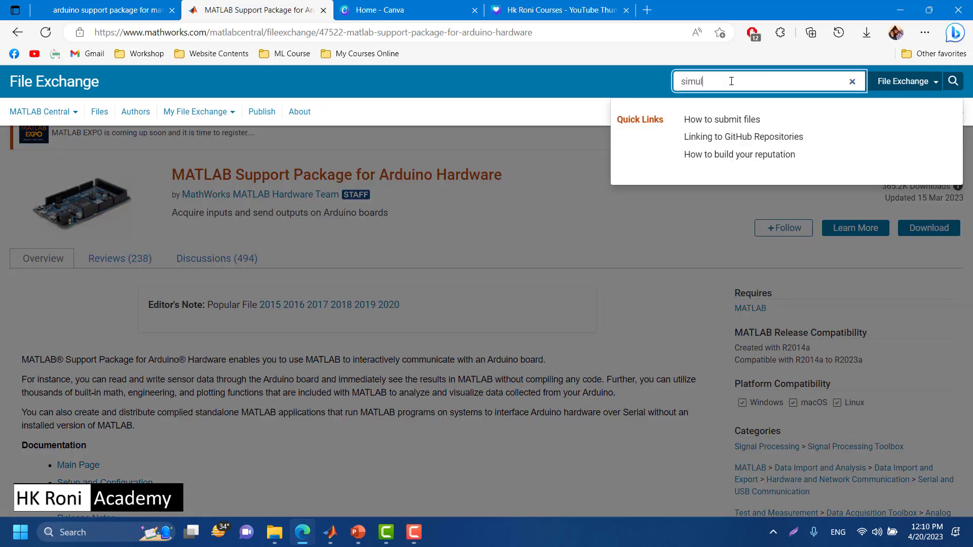
{"action": "type", "text": "ink"}
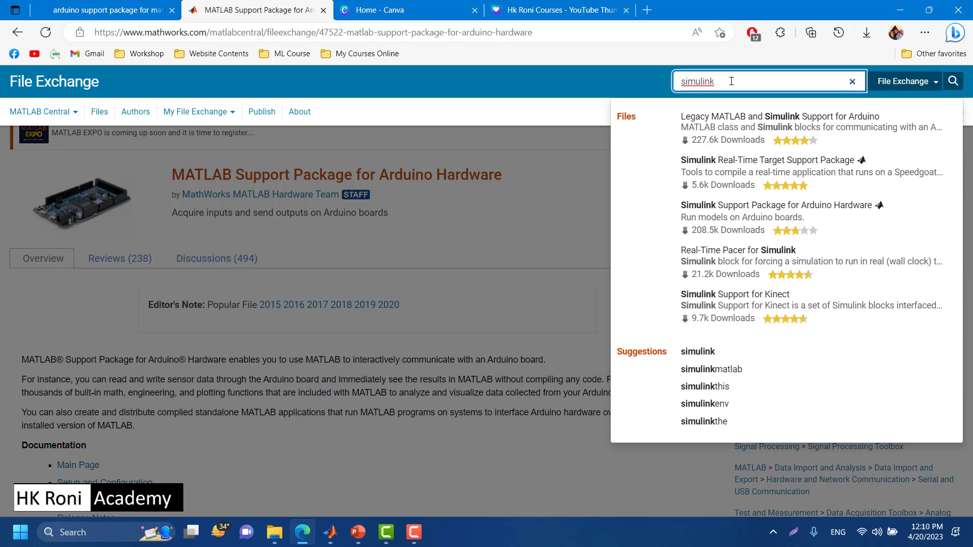
{"action": "key", "text": "Return"}
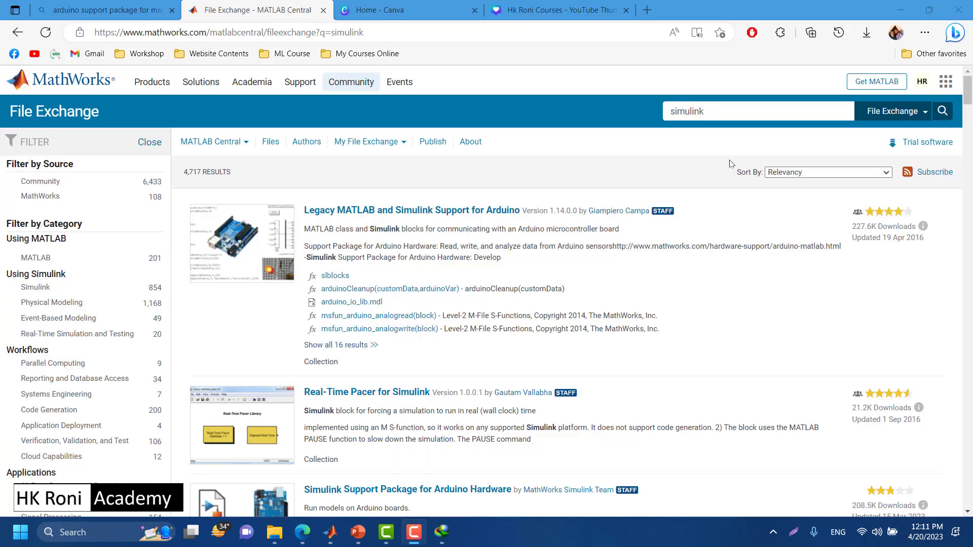
{"action": "left_click", "coordinate": [725, 111]}
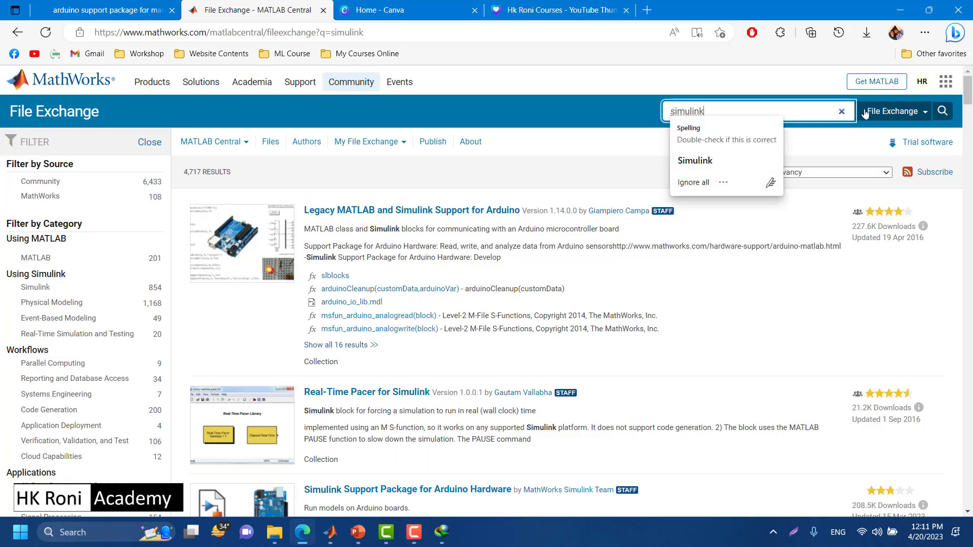
{"action": "left_click", "coordinate": [530, 118]}
- Open the Simulink Support Package for Arduino Hardware page and download arduino.mlpkginstall
{"action": "scroll", "coordinate": [424, 196], "scroll_direction": "down", "scroll_amount": 4}
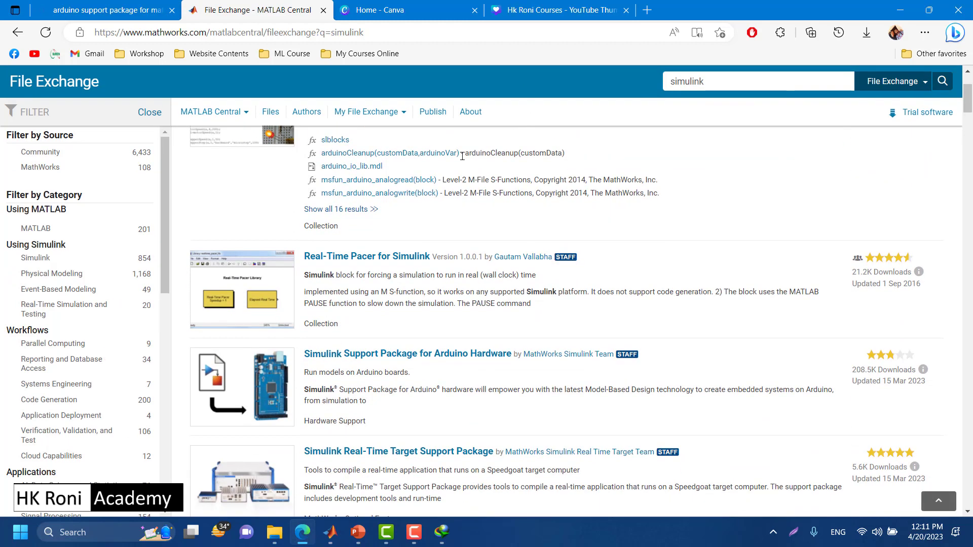
{"action": "scroll", "coordinate": [423, 196], "scroll_direction": "up", "scroll_amount": 4}
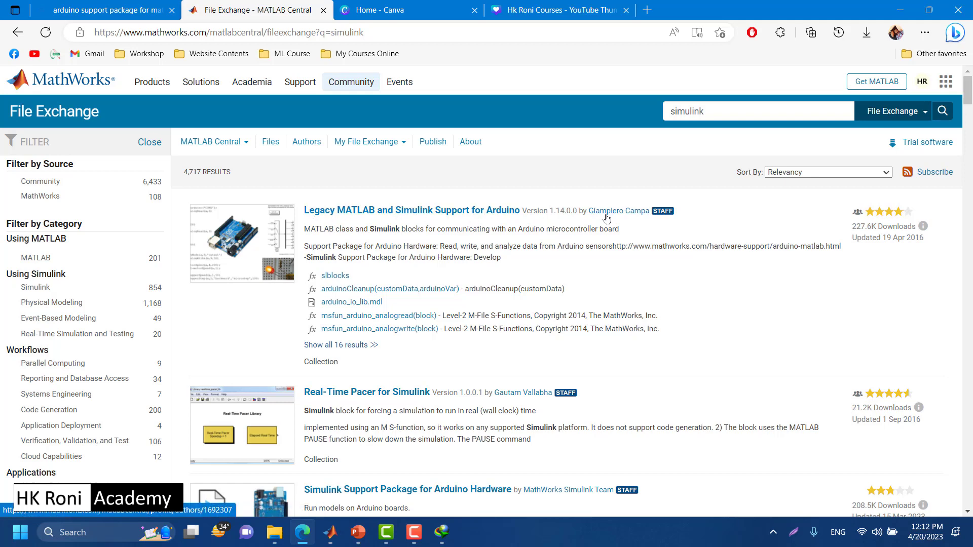
{"action": "scroll", "coordinate": [563, 224], "scroll_direction": "down", "scroll_amount": 3}
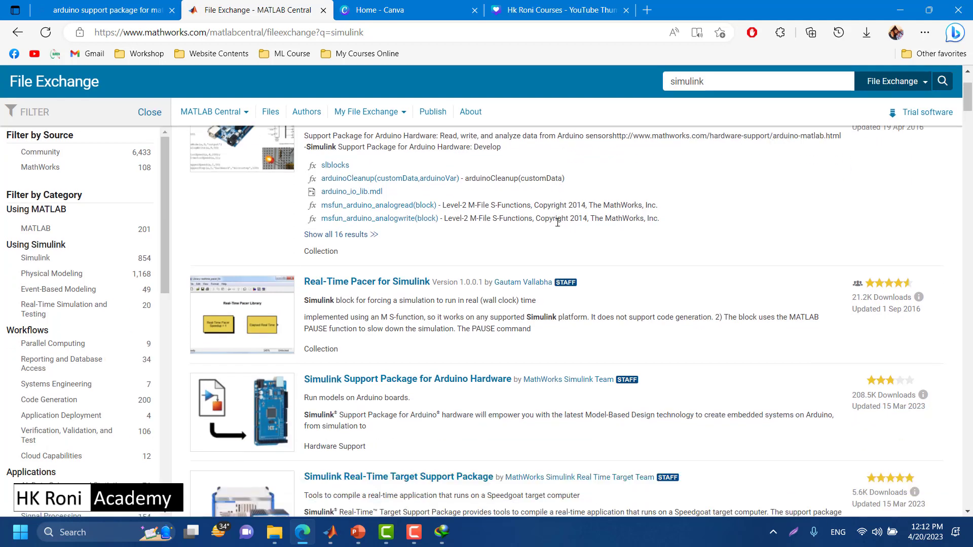
{"action": "scroll", "coordinate": [358, 264], "scroll_direction": "down", "scroll_amount": 3}
{"action": "scroll", "coordinate": [380, 253], "scroll_direction": "up", "scroll_amount": 2}
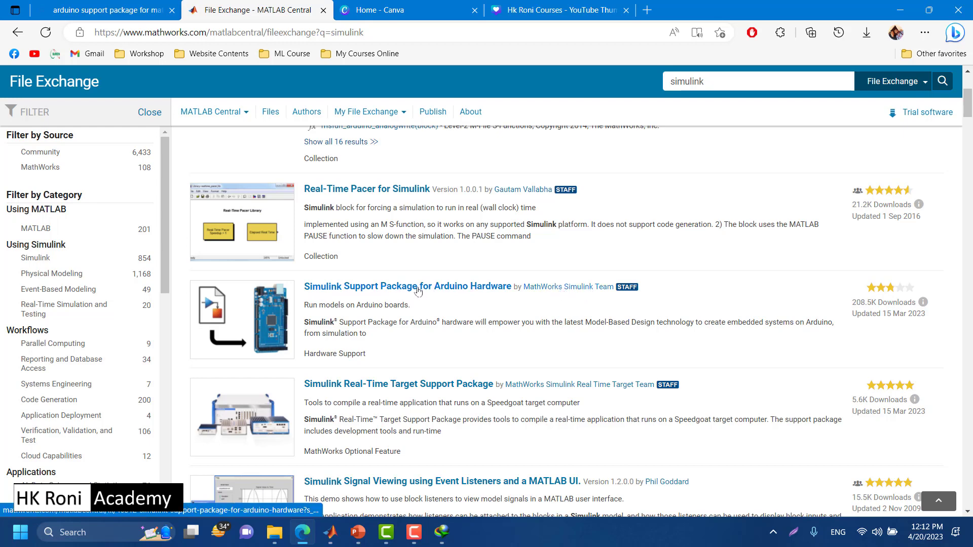
{"action": "scroll", "coordinate": [418, 290], "scroll_direction": "down", "scroll_amount": 1}
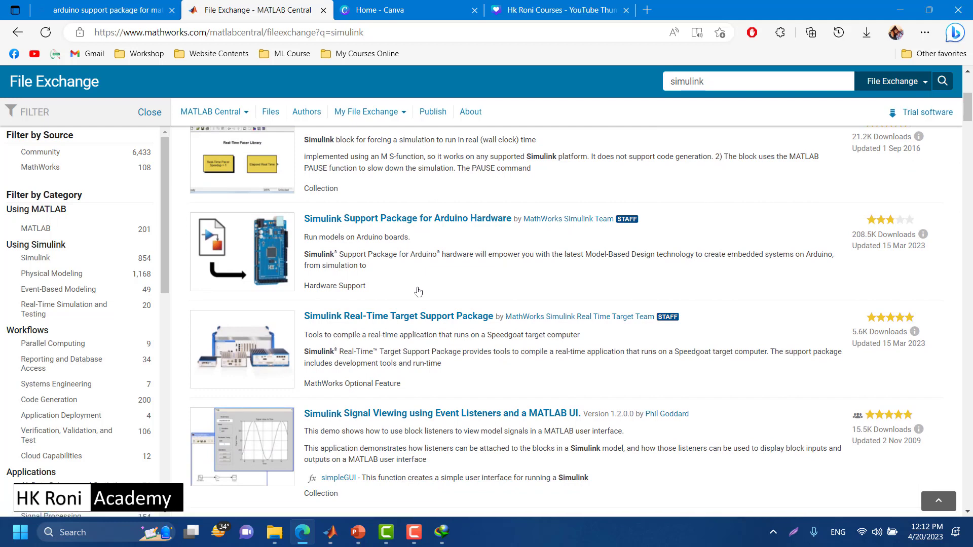
{"action": "left_click", "coordinate": [439, 219]}
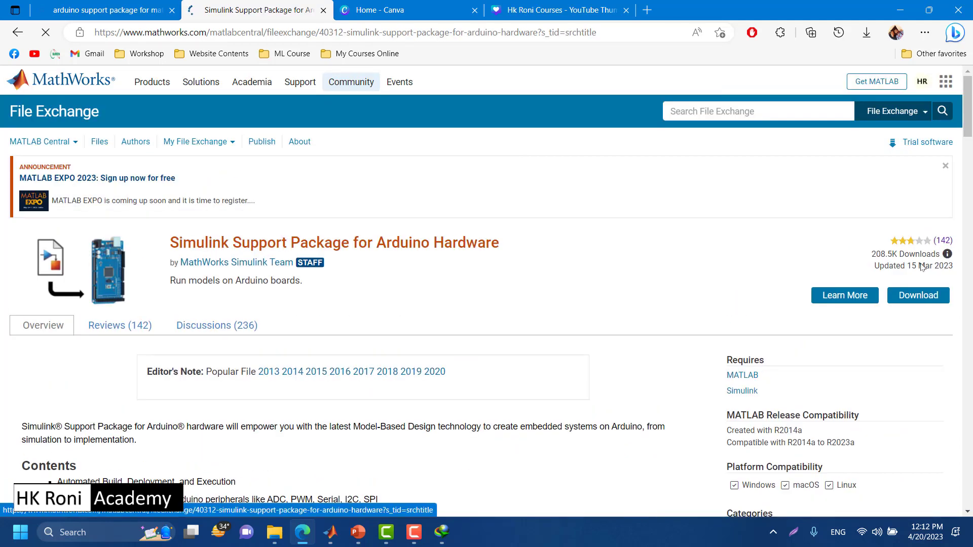
{"action": "left_click", "coordinate": [917, 298]}
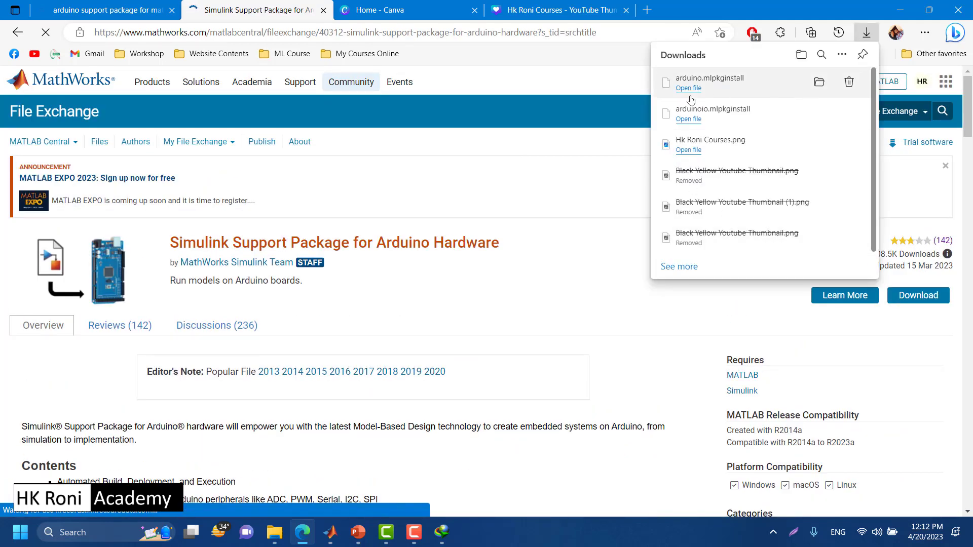
- Show arduino.mlpkginstall in File Explorer and drag it into MATLAB's Command Window to install
{"action": "left_click", "coordinate": [819, 84]}
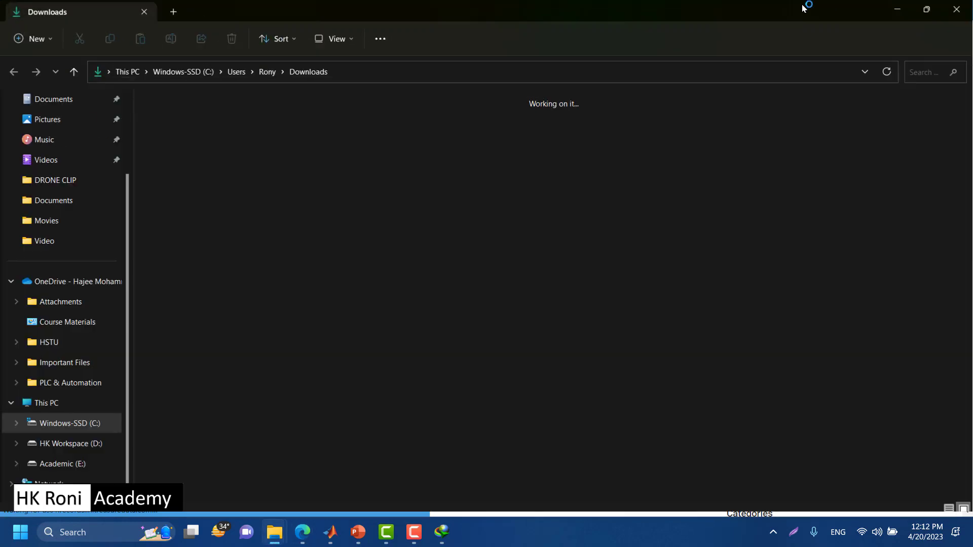
{"action": "left_click_drag", "start_coordinate": [795, 9], "coordinate": [856, 264]}
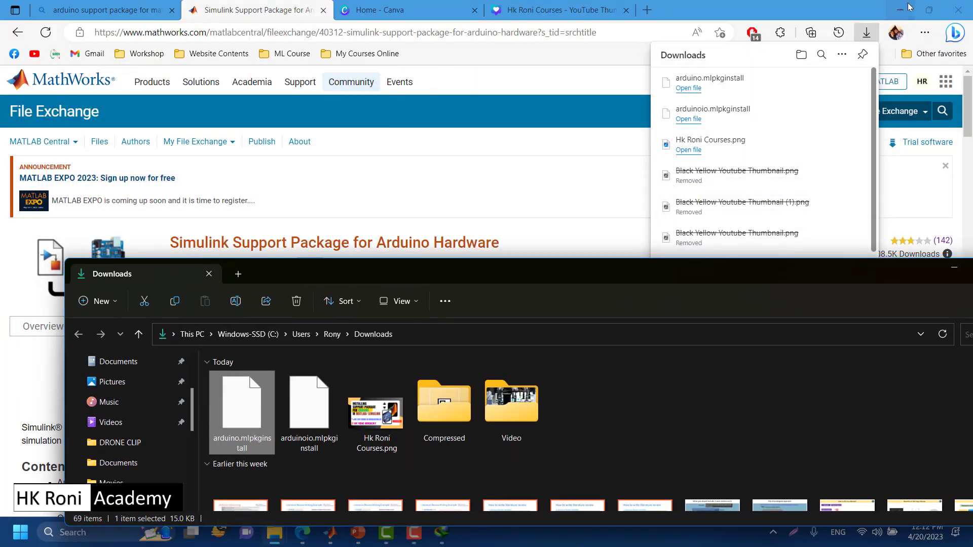
{"action": "left_click", "coordinate": [905, 7]}
{"action": "left_click", "coordinate": [905, 7]}
{"action": "left_click", "coordinate": [836, 60]}
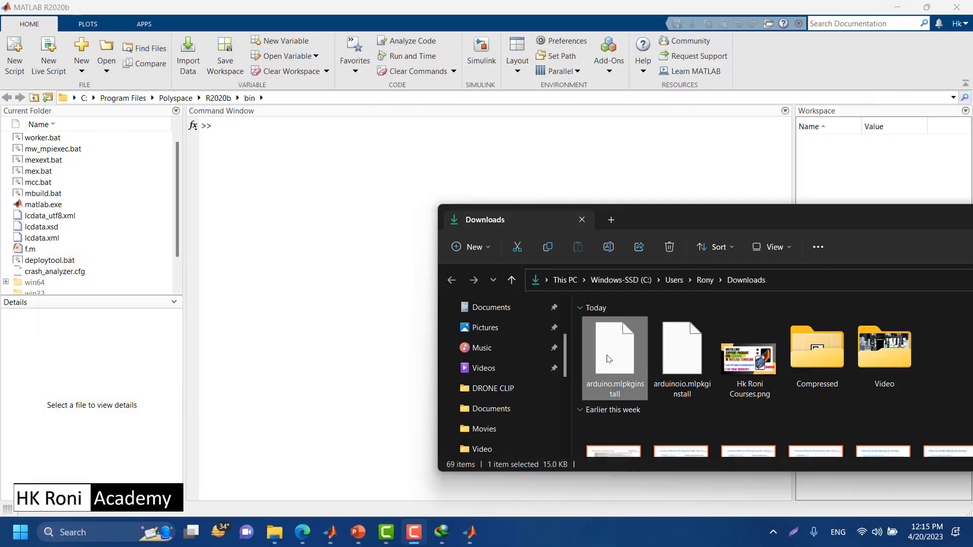
{"action": "left_click_drag", "start_coordinate": [609, 358], "coordinate": [317, 282]}
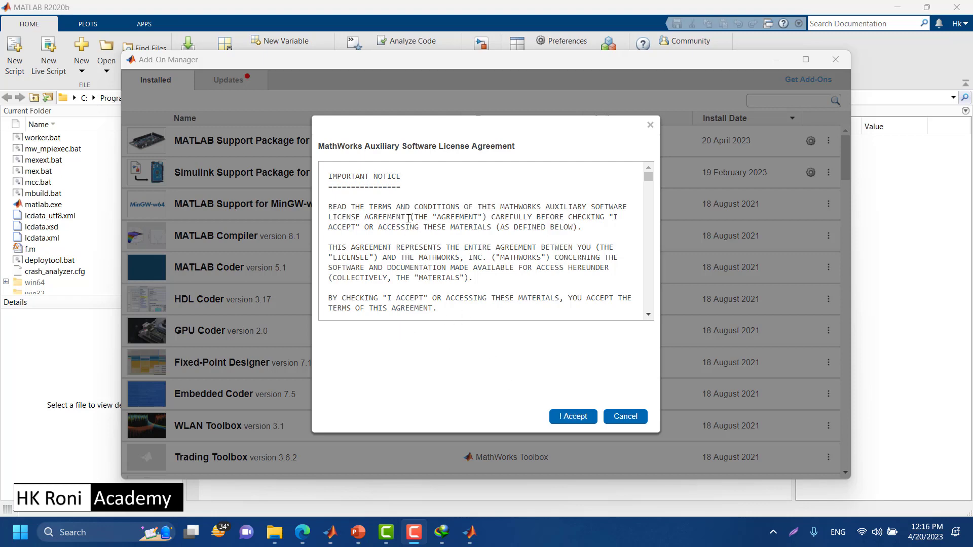
- Accept the MathWorks license agreement and continue past the third-party software notice
{"action": "left_click", "coordinate": [571, 414]}
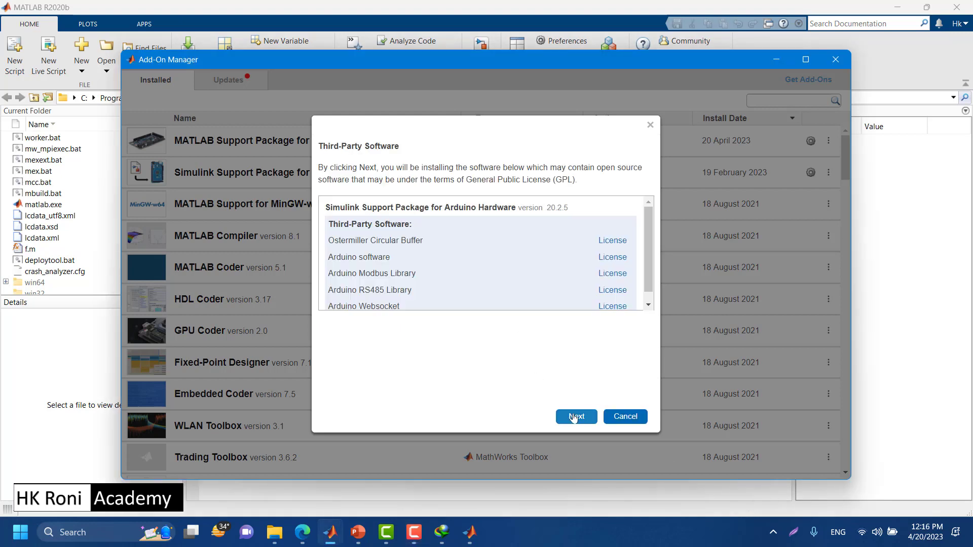
{"action": "left_click", "coordinate": [574, 417]}
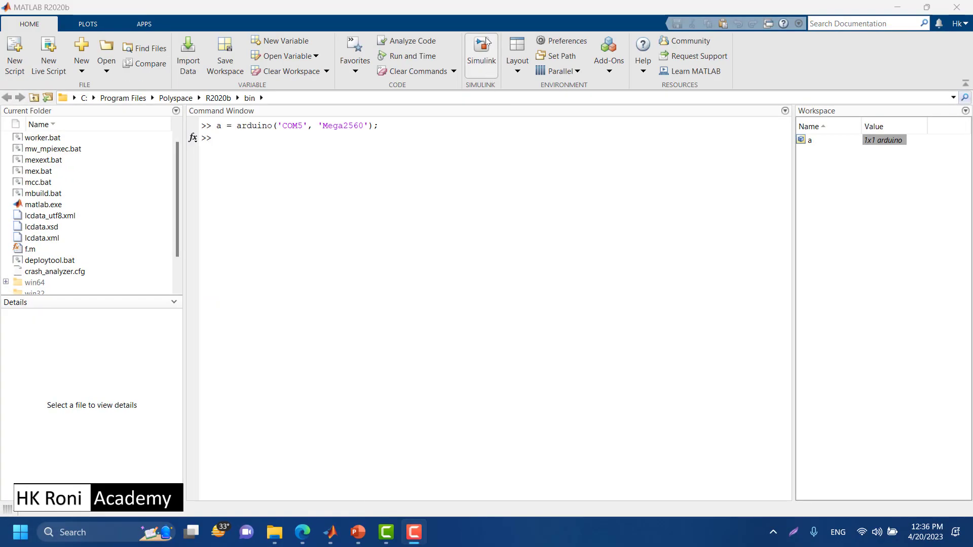
- Launch Simulink, create a blank model, and open the Library Browser
{"action": "left_click", "coordinate": [485, 73]}
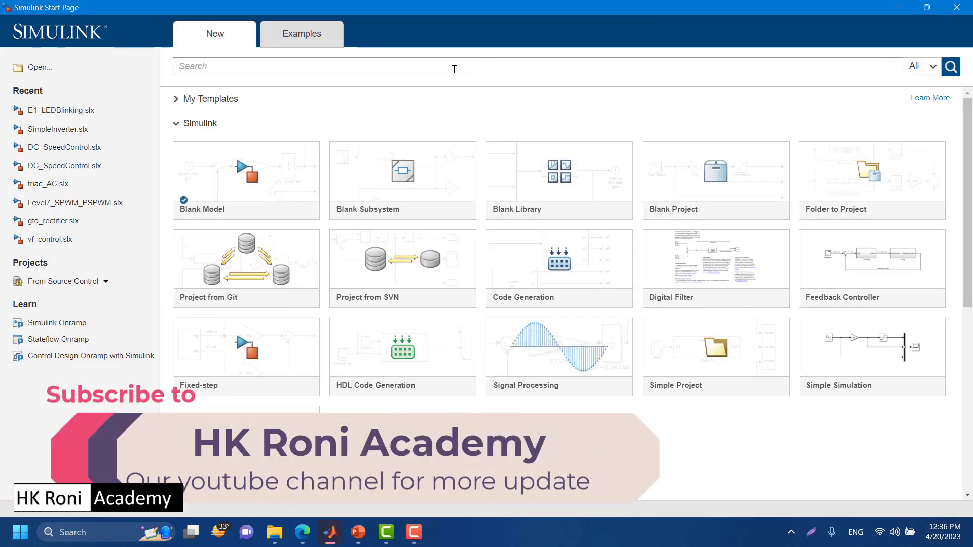
{"action": "left_click", "coordinate": [185, 100]}
{"action": "left_click", "coordinate": [220, 204]}
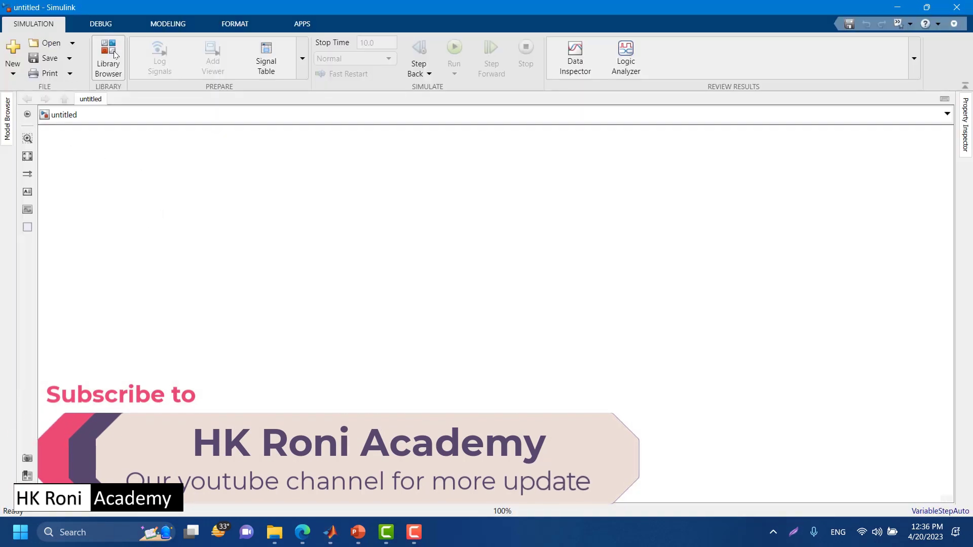
{"action": "left_click", "coordinate": [113, 61]}
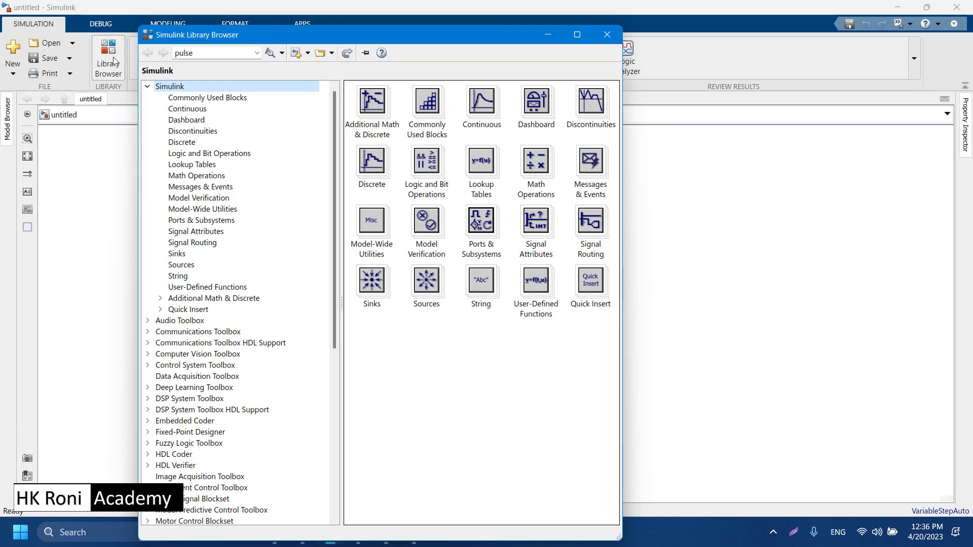
- Search the Library Browser for 'arduino' blocks
{"action": "left_click", "coordinate": [208, 52]}
{"action": "type", "text": "ar"}
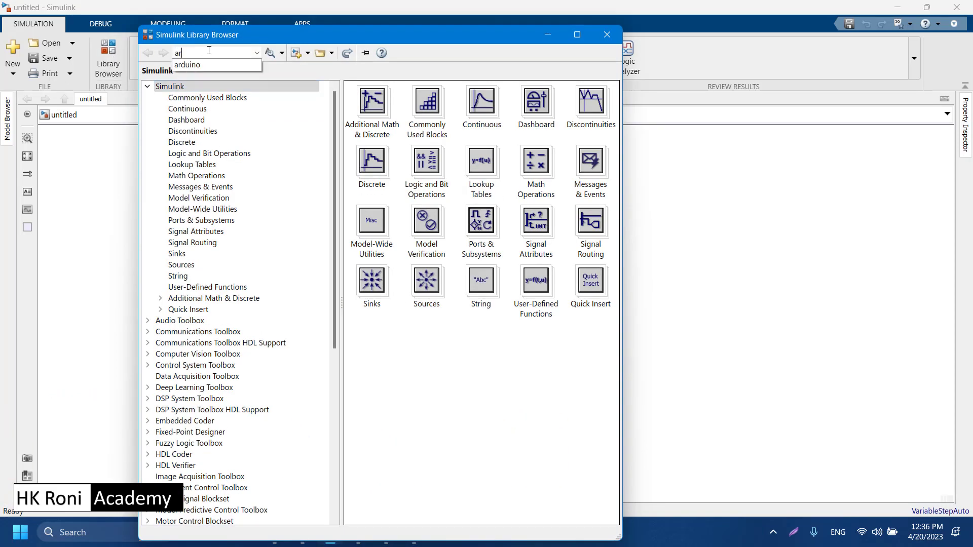
{"action": "type", "text": "duino"}
{"action": "key", "text": "Return"}
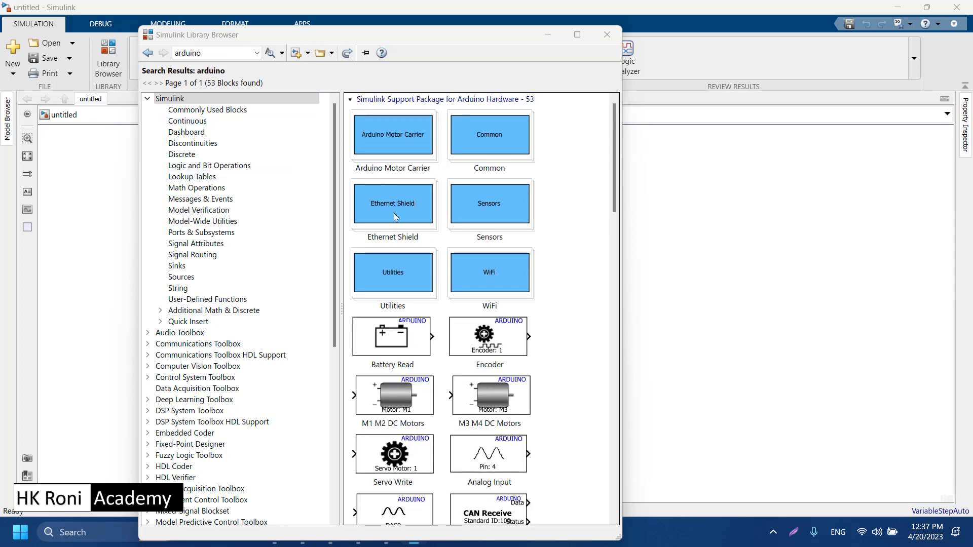
- Browse the 53 Arduino blocks found, then close the Library Browser
{"action": "scroll", "coordinate": [483, 285], "scroll_direction": "down", "scroll_amount": 2}
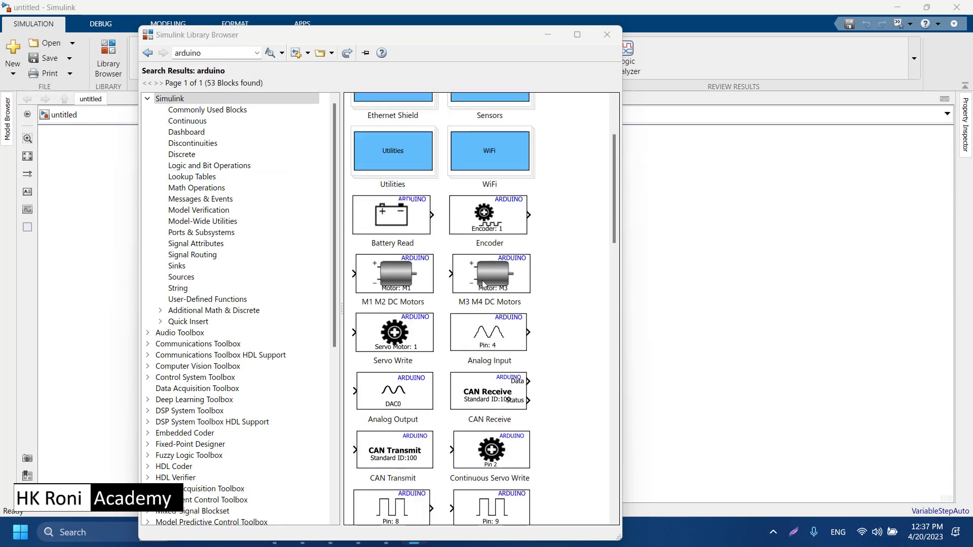
{"action": "scroll", "coordinate": [469, 392], "scroll_direction": "down", "scroll_amount": 1}
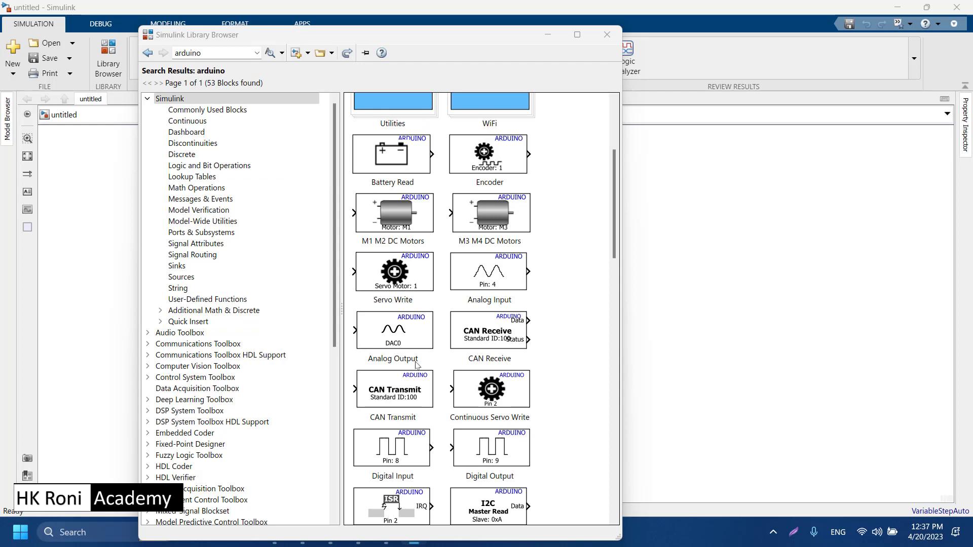
{"action": "scroll", "coordinate": [446, 354], "scroll_direction": "down", "scroll_amount": 3}
{"action": "scroll", "coordinate": [471, 284], "scroll_direction": "up", "scroll_amount": 2}
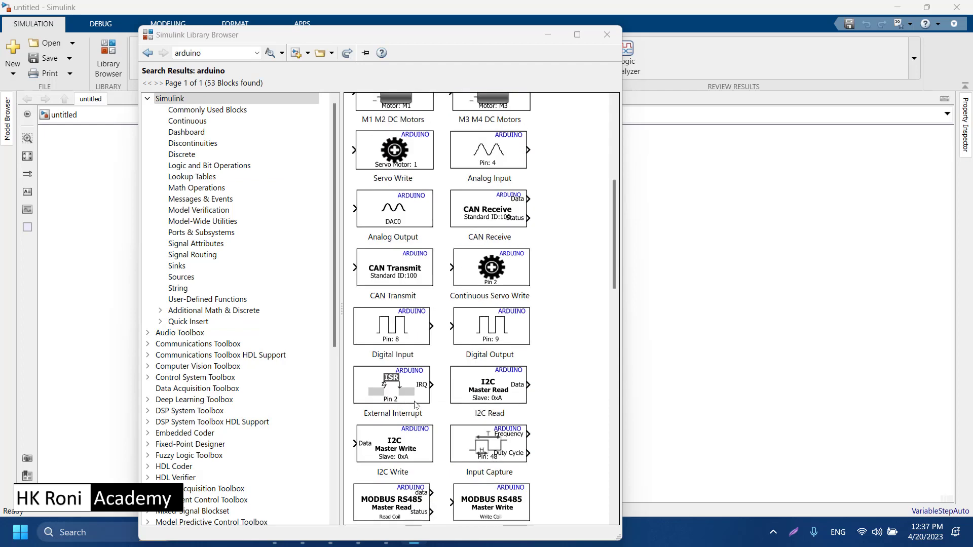
{"action": "scroll", "coordinate": [472, 283], "scroll_direction": "up", "scroll_amount": 2}
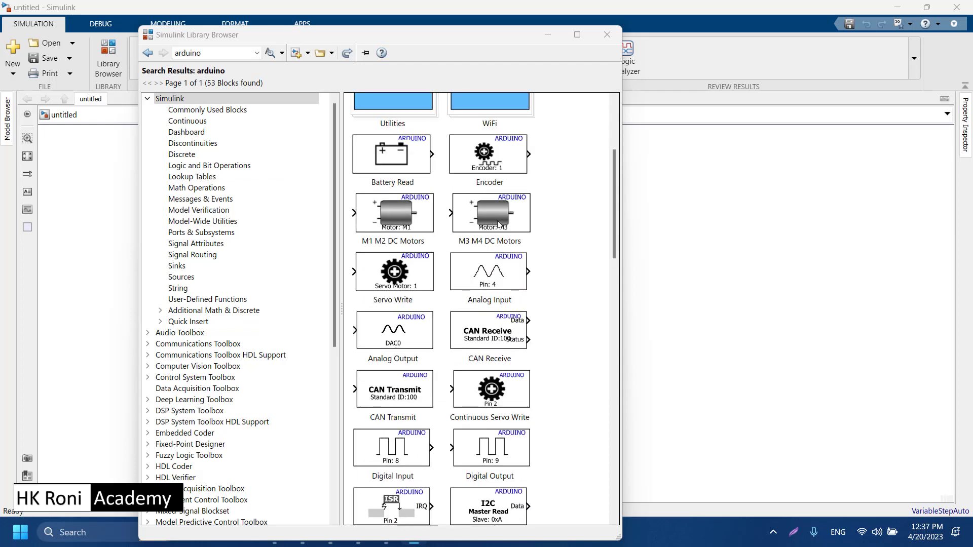
{"action": "scroll", "coordinate": [498, 225], "scroll_direction": "up", "scroll_amount": 1}
{"action": "scroll", "coordinate": [509, 318], "scroll_direction": "down", "scroll_amount": 2}
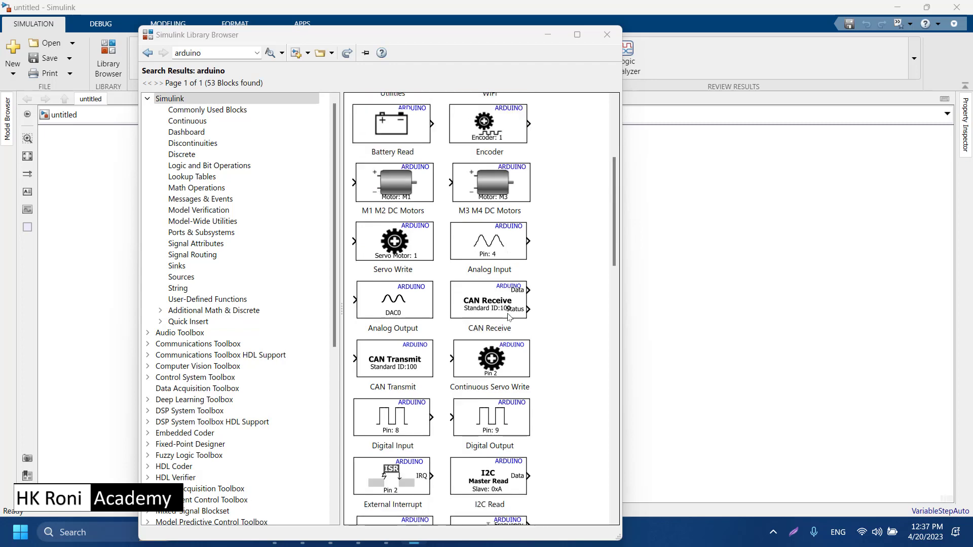
{"action": "scroll", "coordinate": [422, 362], "scroll_direction": "down", "scroll_amount": 1}
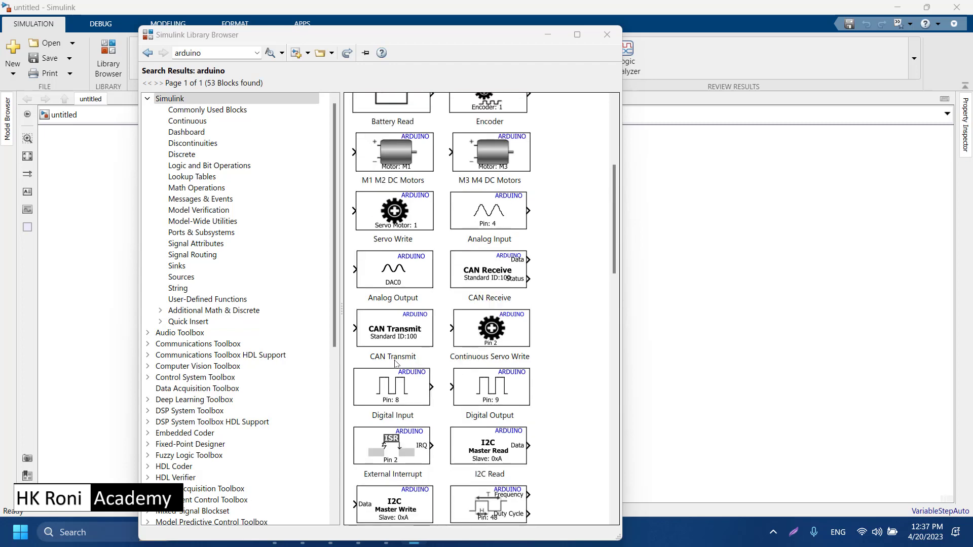
{"action": "scroll", "coordinate": [395, 363], "scroll_direction": "down", "scroll_amount": 10}
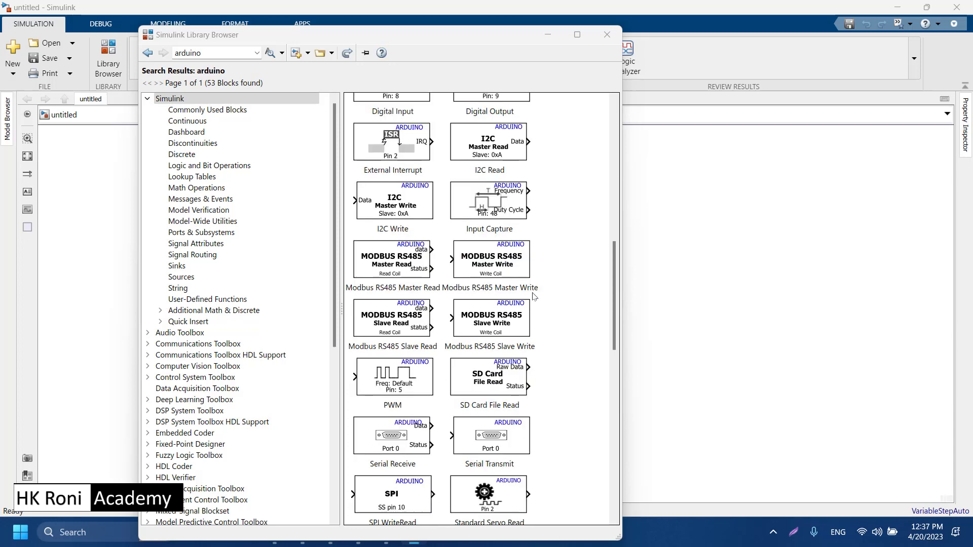
{"action": "scroll", "coordinate": [551, 297], "scroll_direction": "down", "scroll_amount": 9}
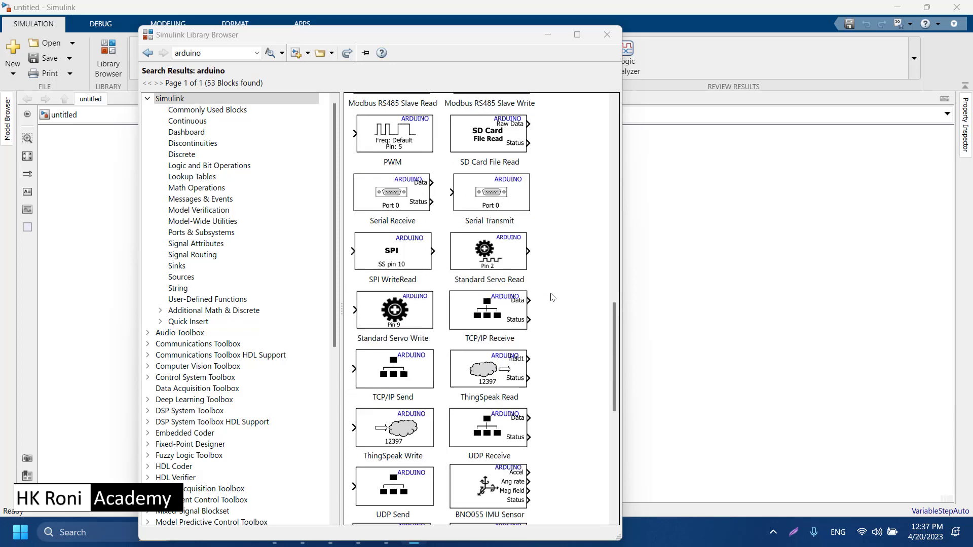
{"action": "left_click", "coordinate": [607, 35]}
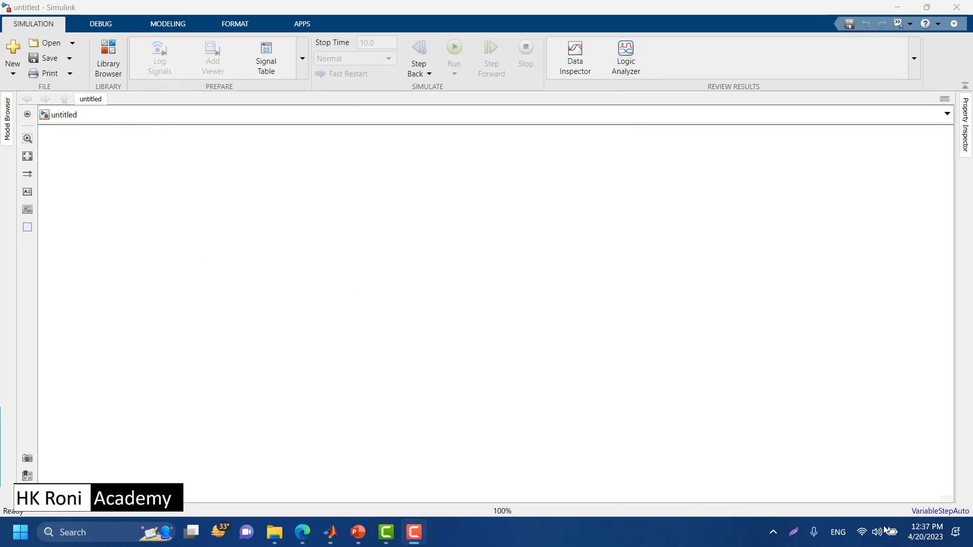